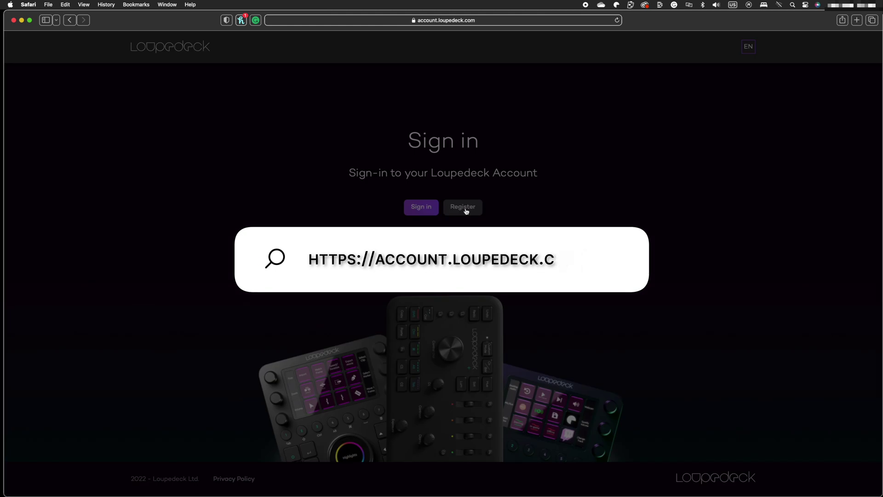
- Go from Sign in to the Loupedeck account registration form, dismissing the password and email autofill suggestions
{"action": "left_click", "coordinate": [464, 207]}
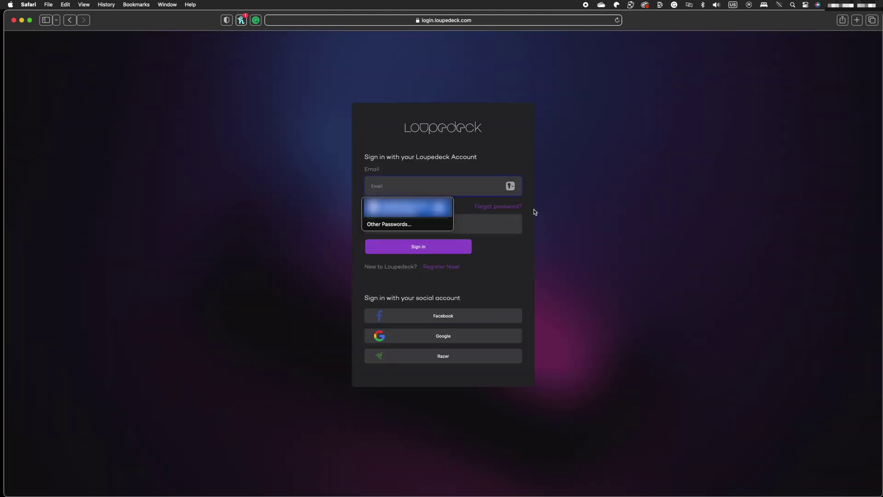
{"action": "left_click", "coordinate": [548, 212]}
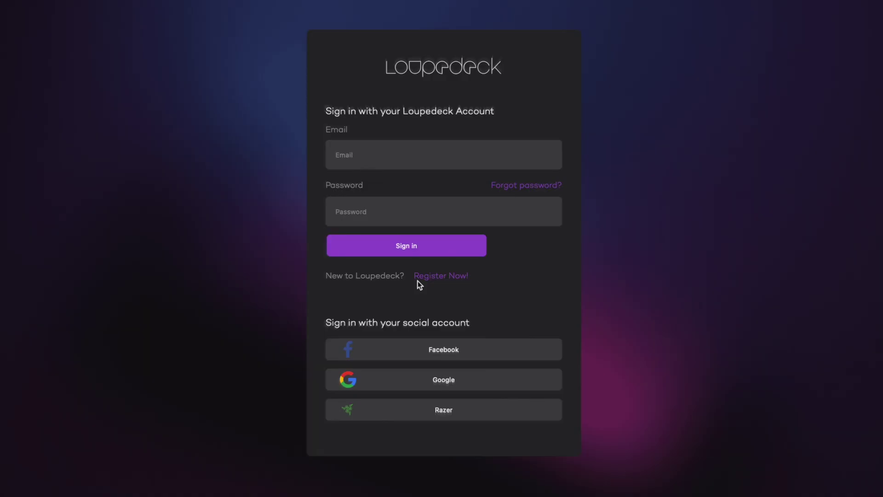
{"action": "left_click", "coordinate": [442, 277]}
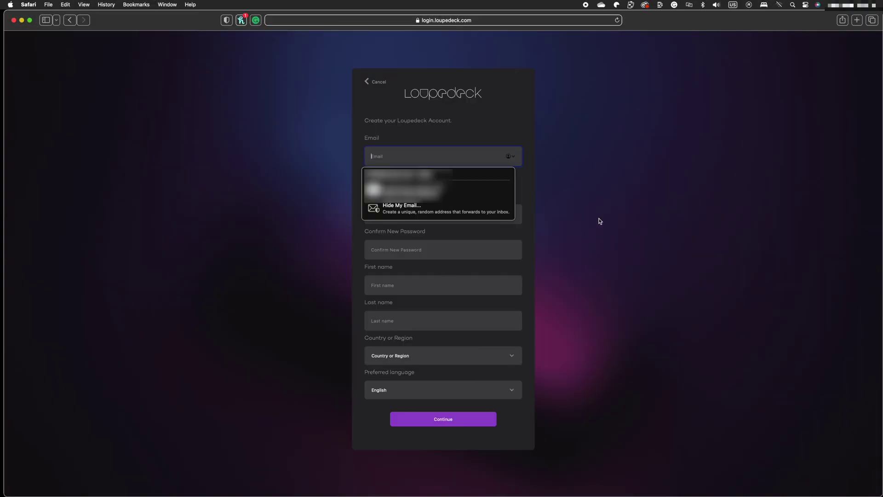
{"action": "left_click", "coordinate": [600, 221]}
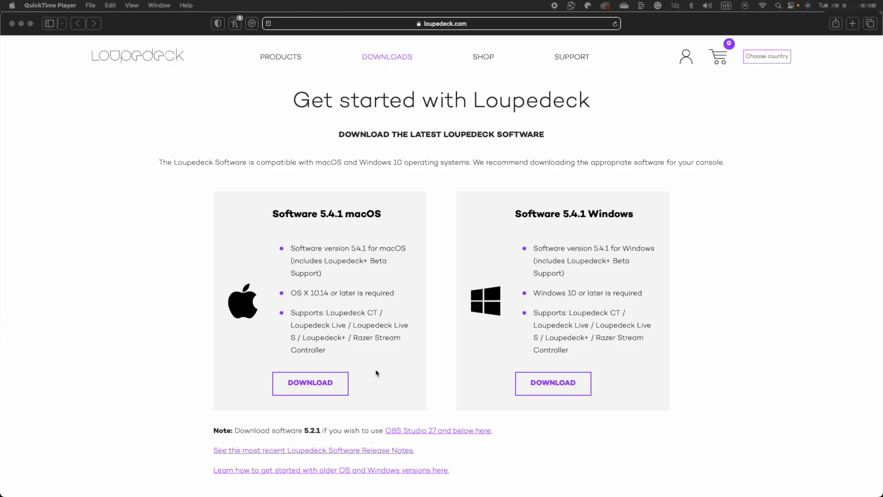
- Download the Loupedeck Software 5.4.1 installer for macOS
{"action": "left_click", "coordinate": [296, 391]}
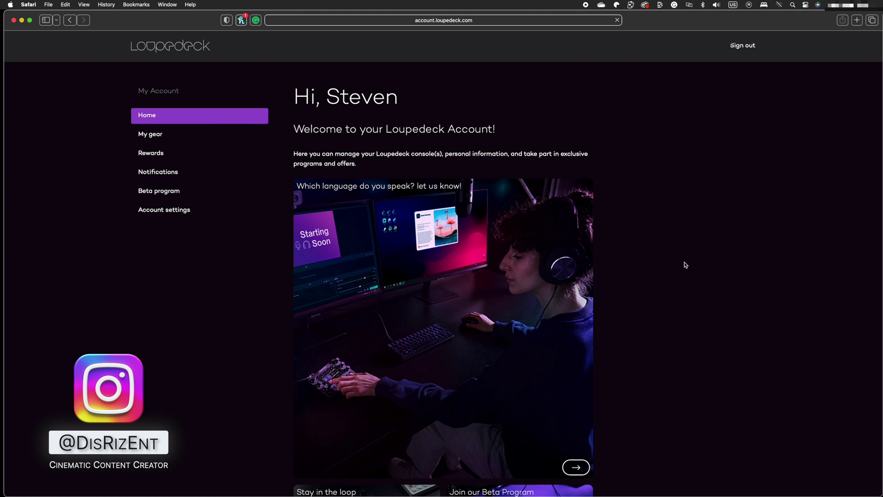
{"action": "scroll", "coordinate": [685, 264], "scroll_direction": "down", "scroll_amount": 5}
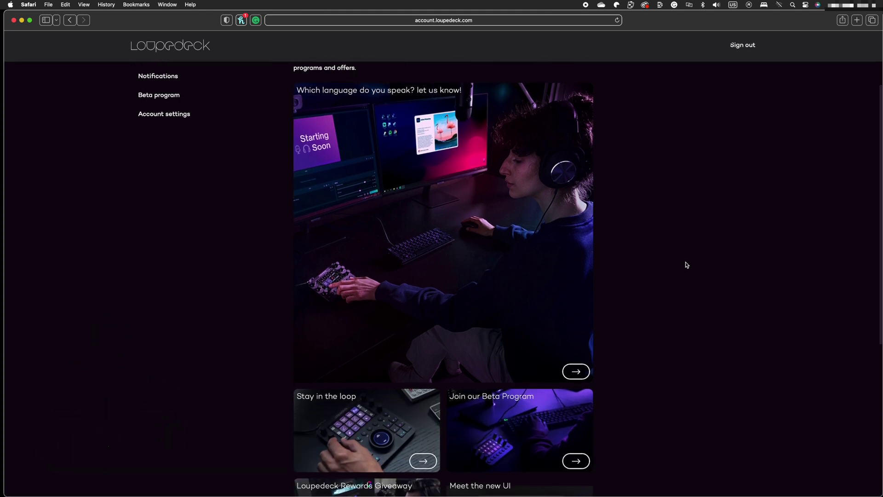
{"action": "scroll", "coordinate": [687, 265], "scroll_direction": "down", "scroll_amount": 10}
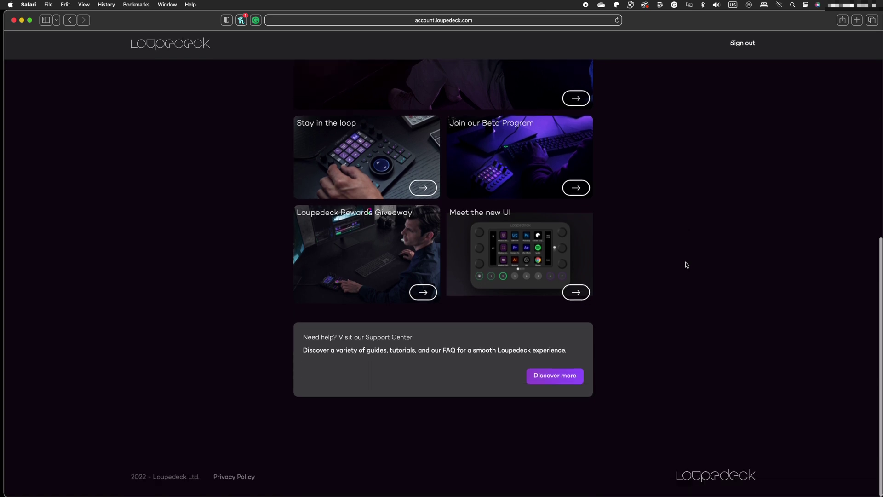
{"action": "scroll", "coordinate": [687, 264], "scroll_direction": "up", "scroll_amount": 15}
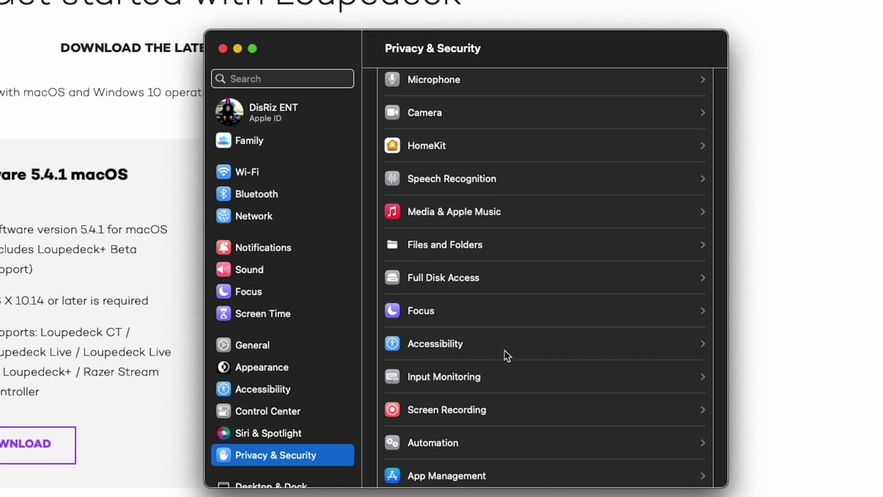
- Open the Accessibility permissions list and confirm Loupedeck is allowed to control the computer
{"action": "left_click", "coordinate": [491, 348]}
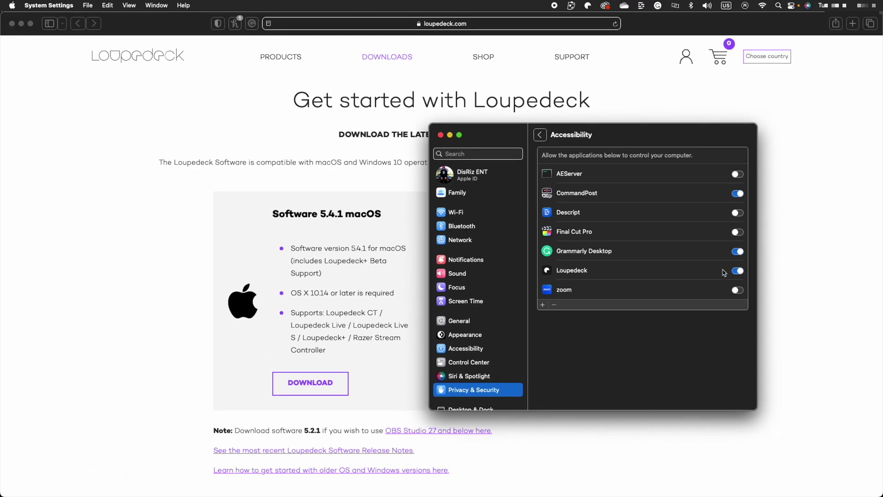
{"action": "left_click", "coordinate": [638, 271]}
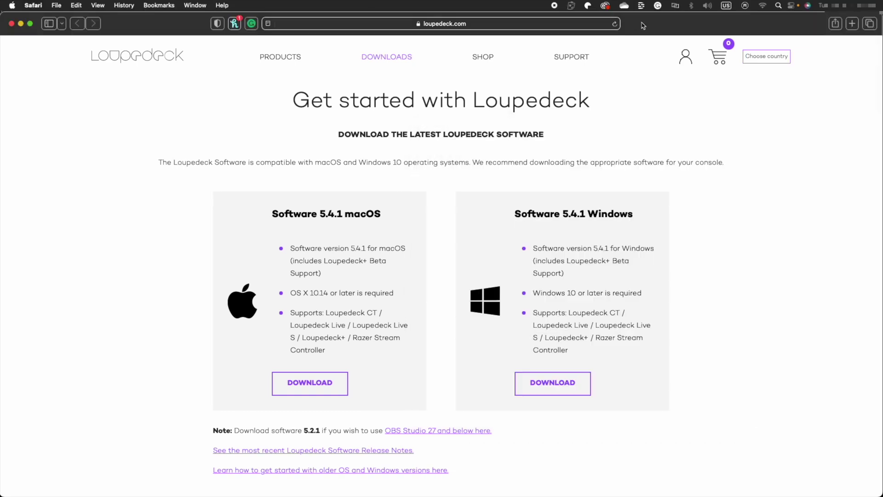
- Close System Settings and open the Loupedeck configuration window from the menu-bar icon
{"action": "left_click", "coordinate": [600, 31]}
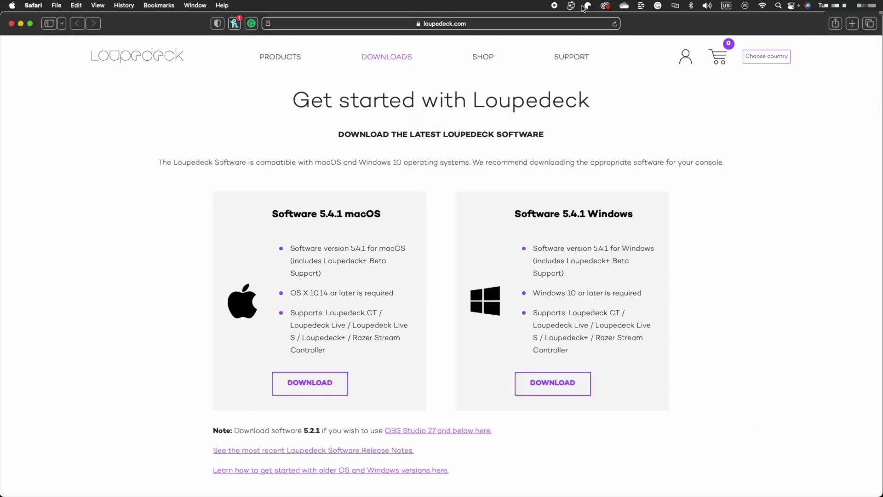
{"action": "left_click", "coordinate": [587, 6]}
{"action": "mouse_move", "coordinate": [593, 56]}
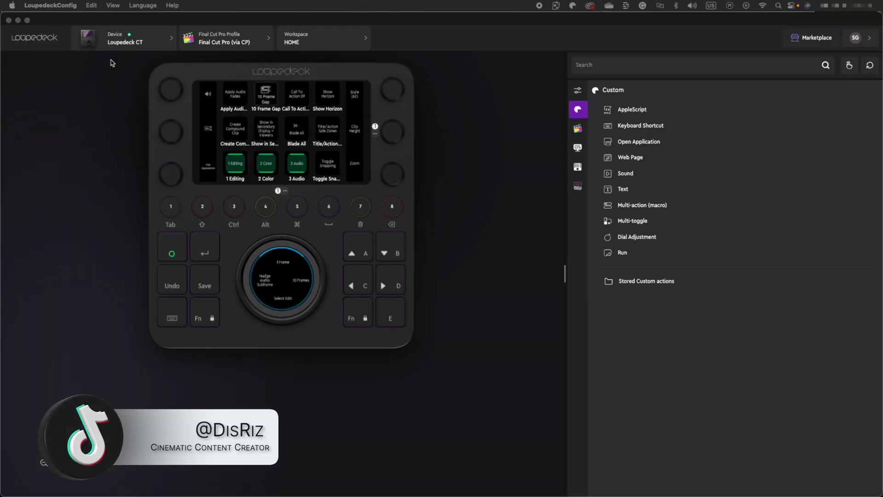
- Browse the Device, Profile and Workspace lists for the Loupedeck CT
{"action": "left_click", "coordinate": [124, 64]}
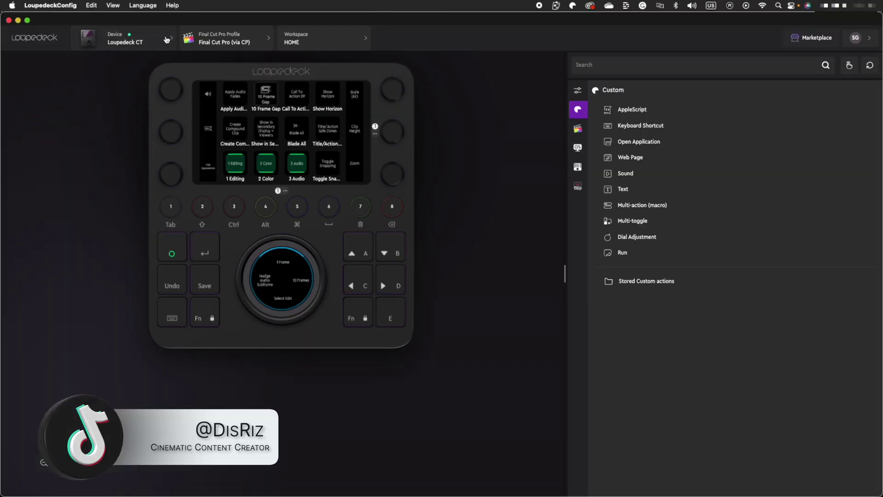
{"action": "left_click", "coordinate": [166, 39]}
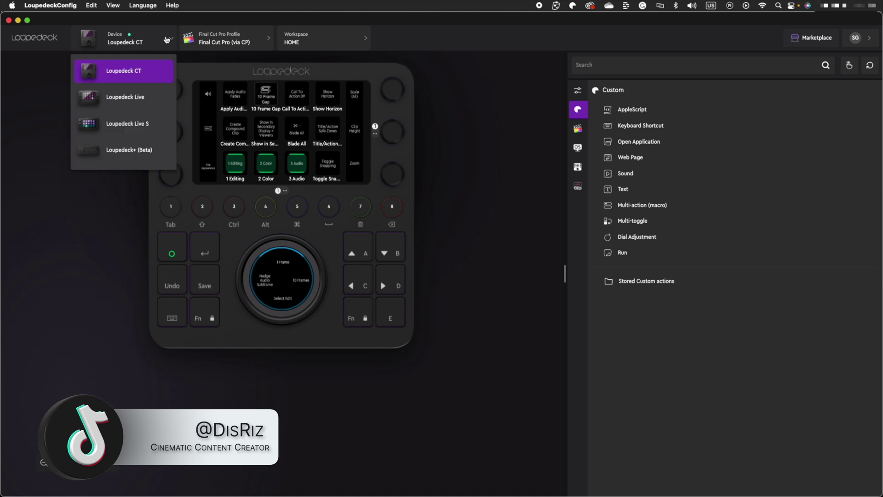
{"action": "left_click", "coordinate": [249, 38]}
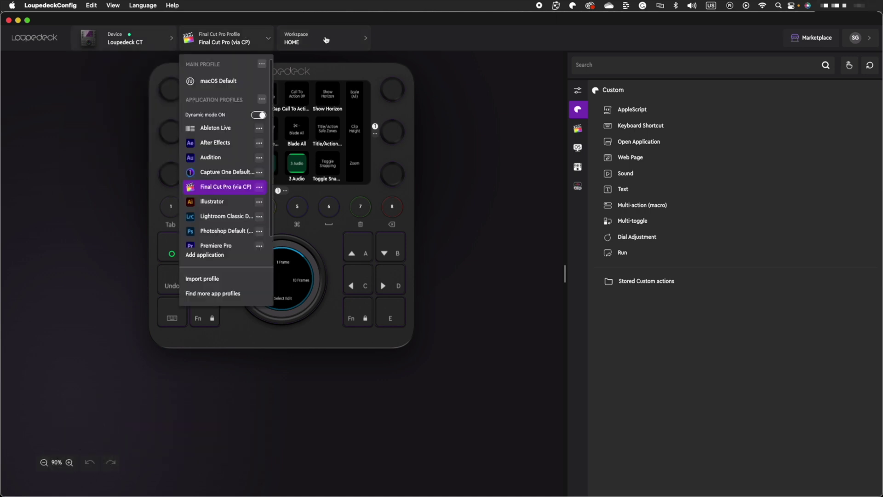
{"action": "left_click", "coordinate": [326, 40]}
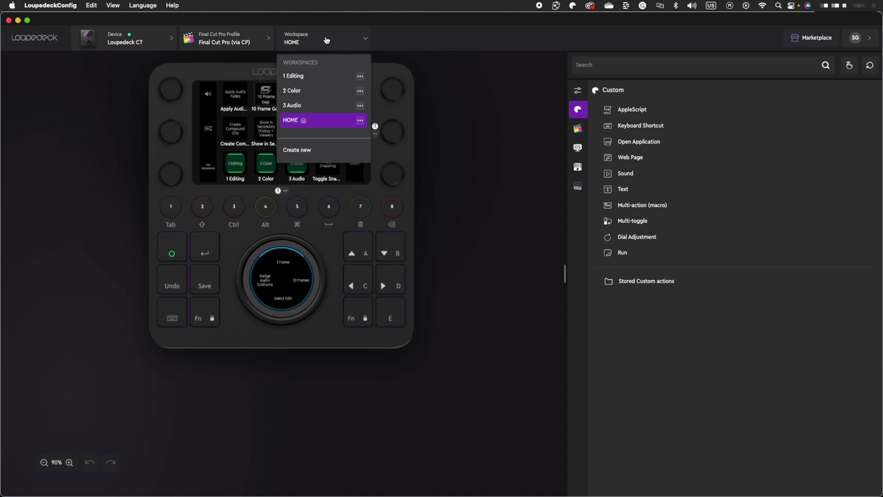
{"action": "left_click", "coordinate": [326, 40]}
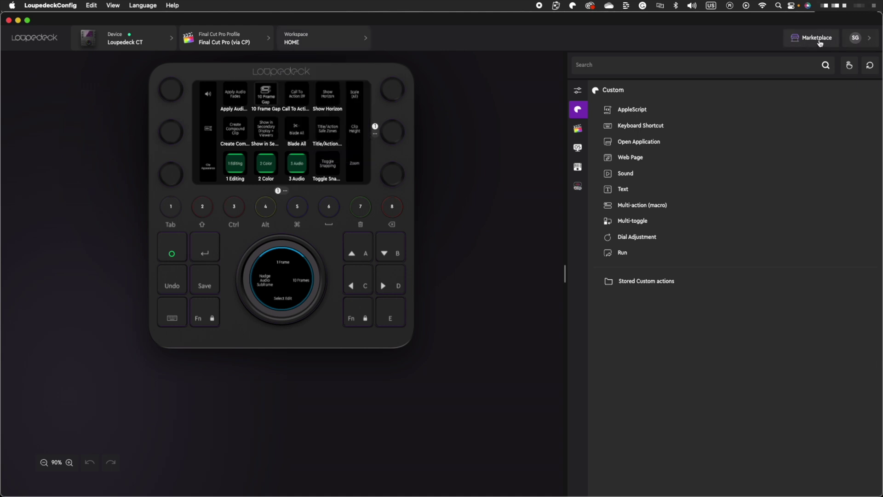
- Open the Marketplace and view the Final Cut Pro plugin's available actions
{"action": "left_click", "coordinate": [818, 39]}
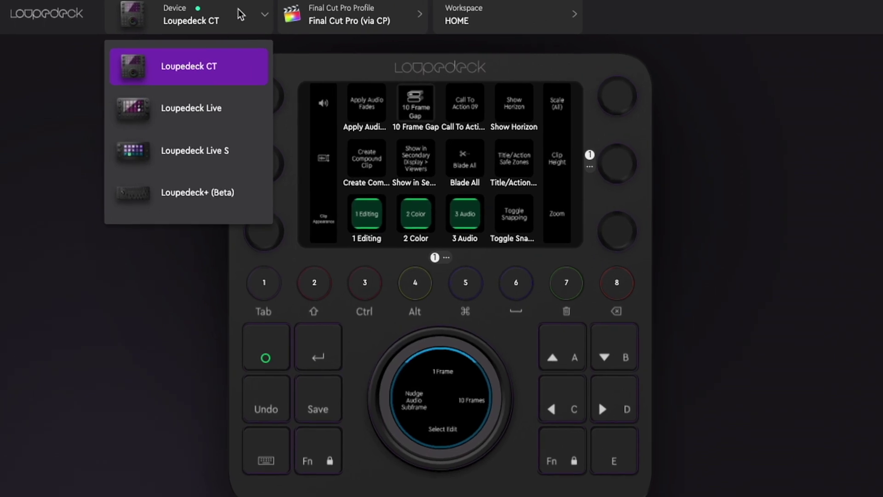
{"action": "left_click", "coordinate": [237, 78]}
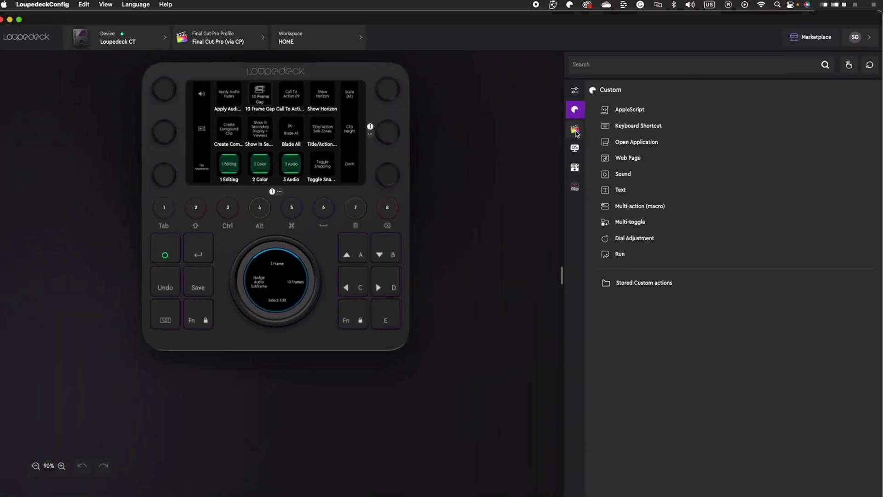
{"action": "left_click", "coordinate": [575, 131]}
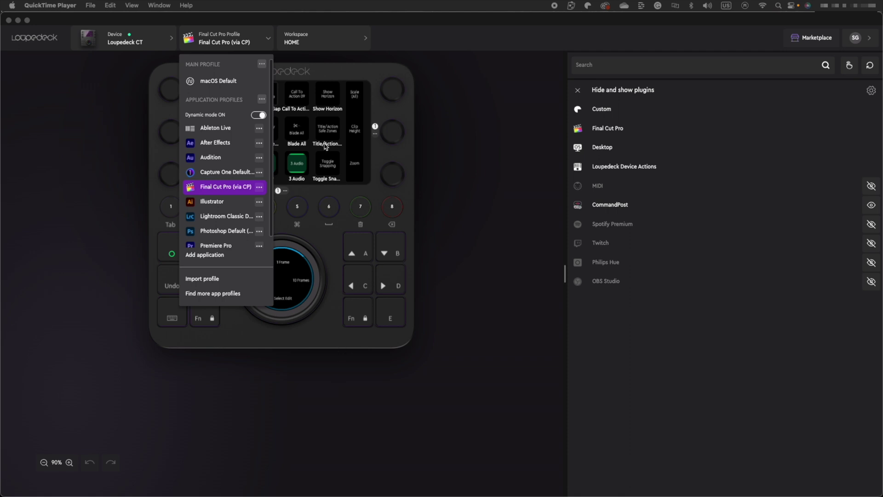
- Turn on Dynamic mode for application profiles, then list the workspaces
{"action": "left_click", "coordinate": [262, 117]}
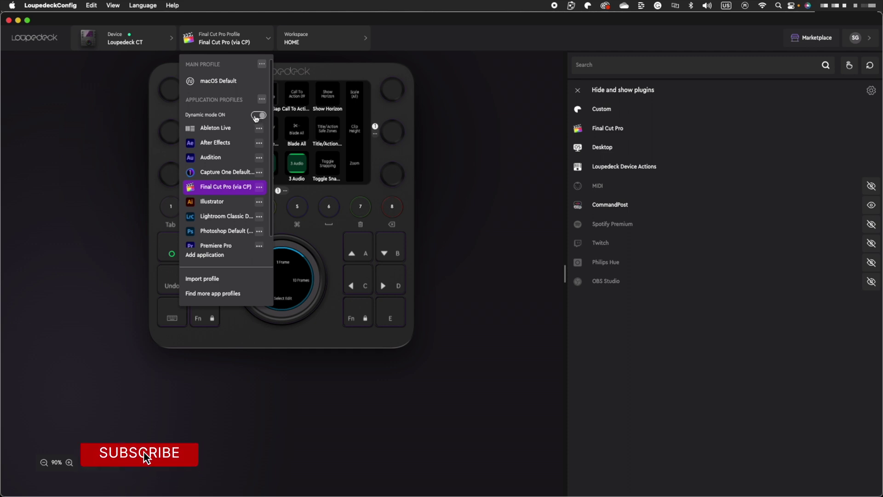
{"action": "left_click", "coordinate": [256, 117]}
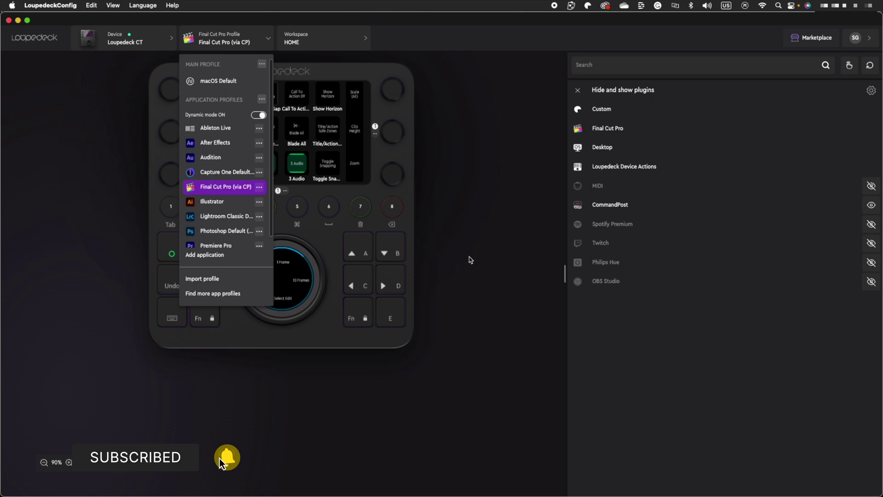
{"action": "left_click", "coordinate": [110, 393]}
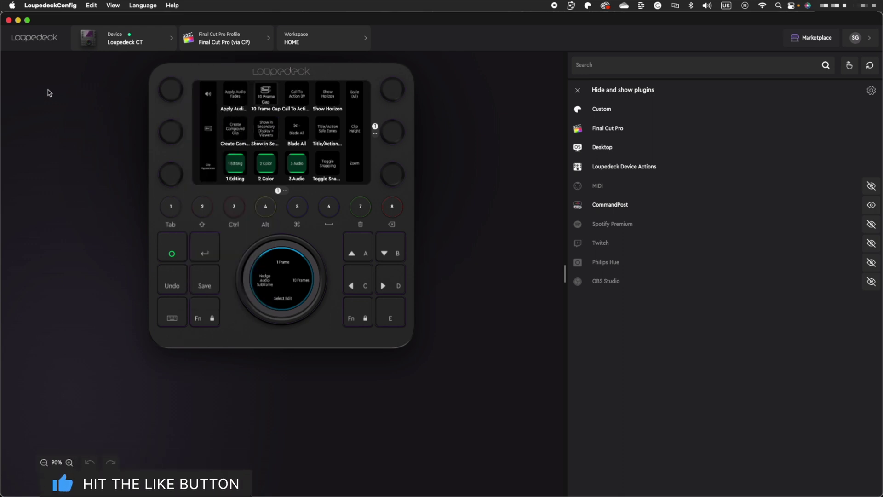
{"action": "left_click", "coordinate": [364, 39]}
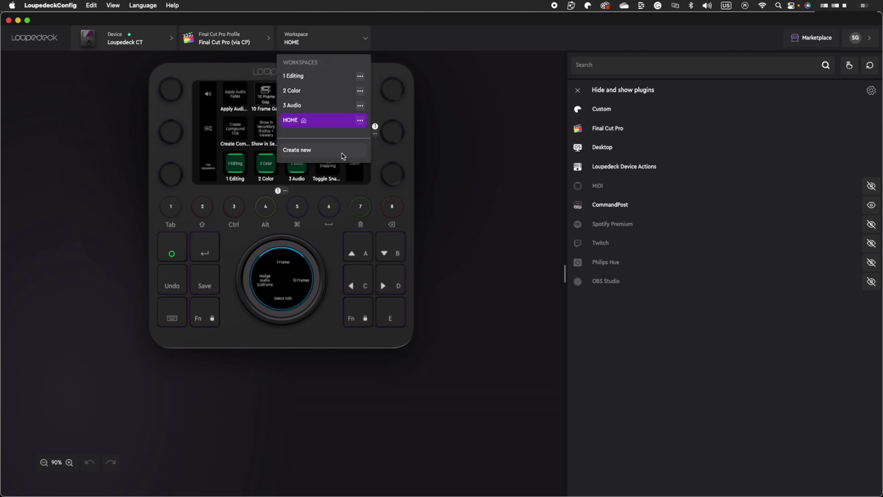
- Create a new workspace and begin entering its name with 'C'
{"action": "left_click", "coordinate": [307, 153]}
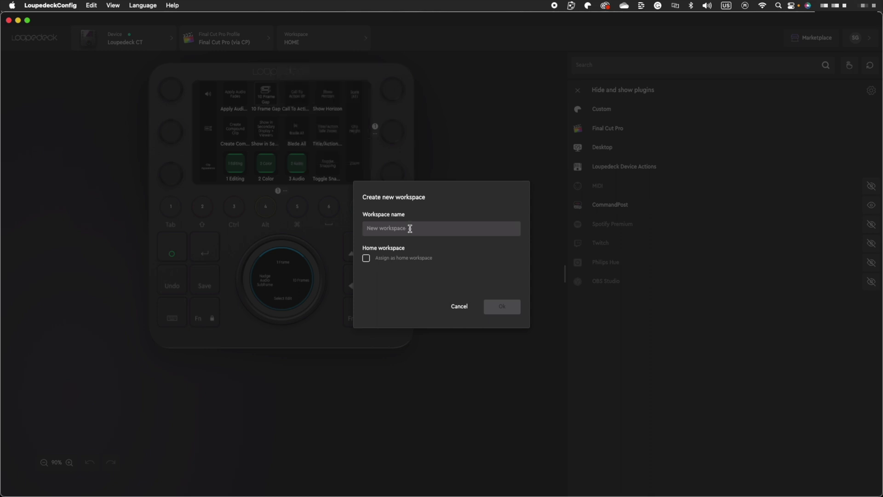
{"action": "type", "text": "C"}
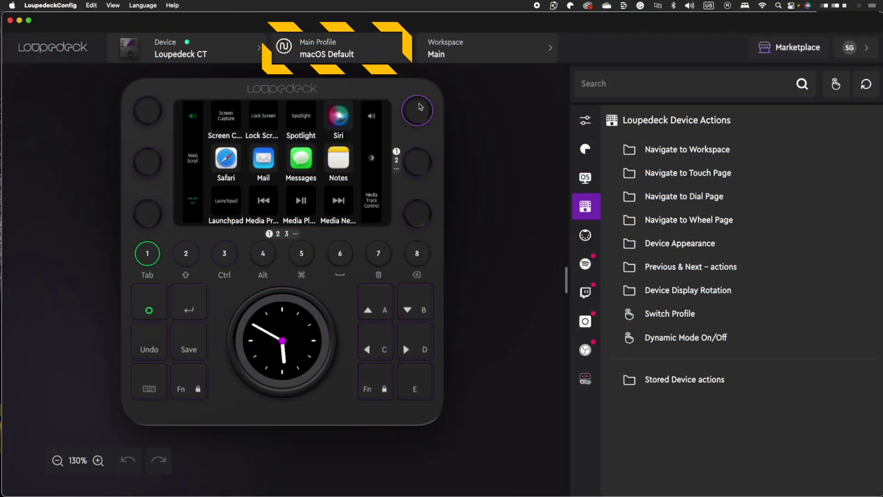
- Switch the main profile through Lightroom Classic, Photoshop Default and Premiere Pro
{"action": "left_click", "coordinate": [403, 48]}
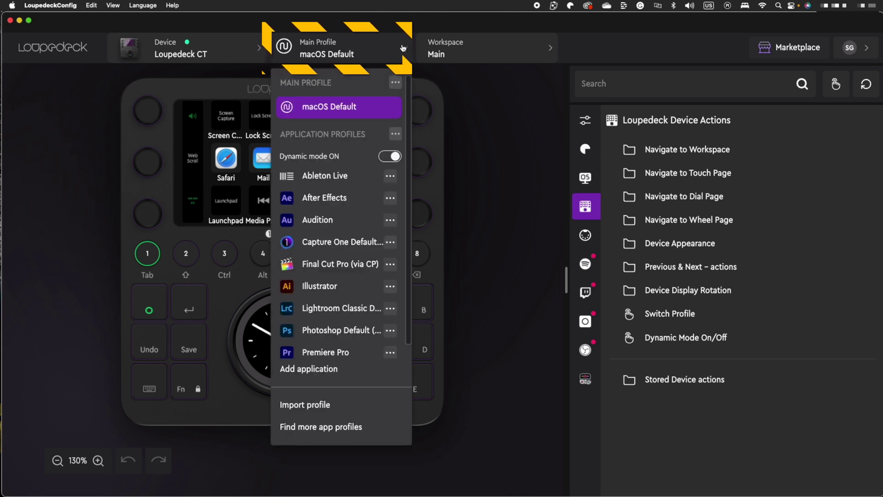
{"action": "left_click", "coordinate": [334, 311]}
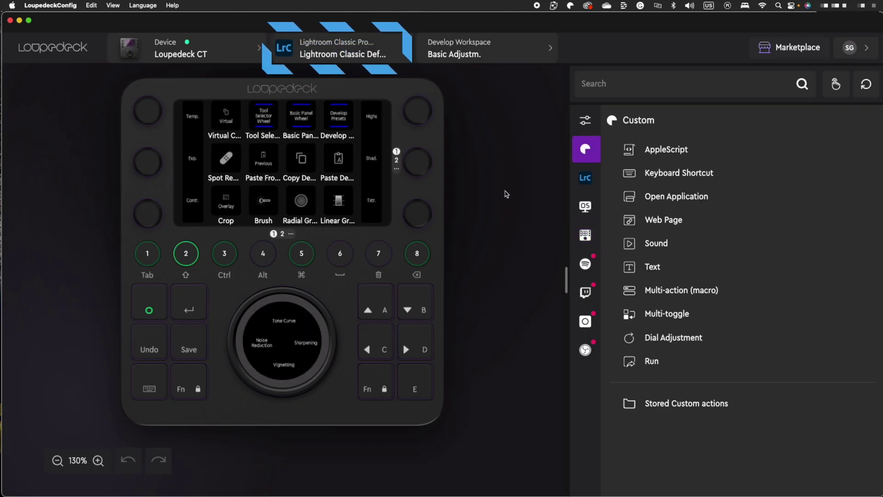
{"action": "left_click", "coordinate": [406, 49]}
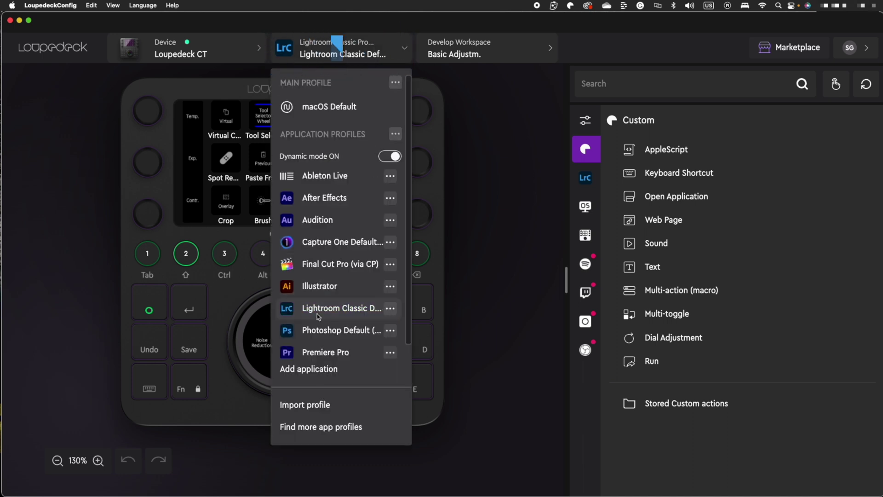
{"action": "left_click", "coordinate": [343, 331]}
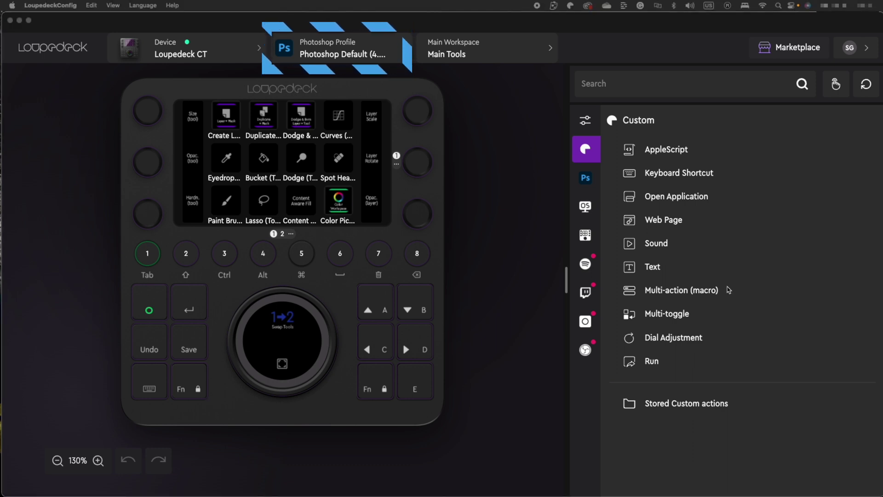
{"action": "left_click", "coordinate": [511, 174]}
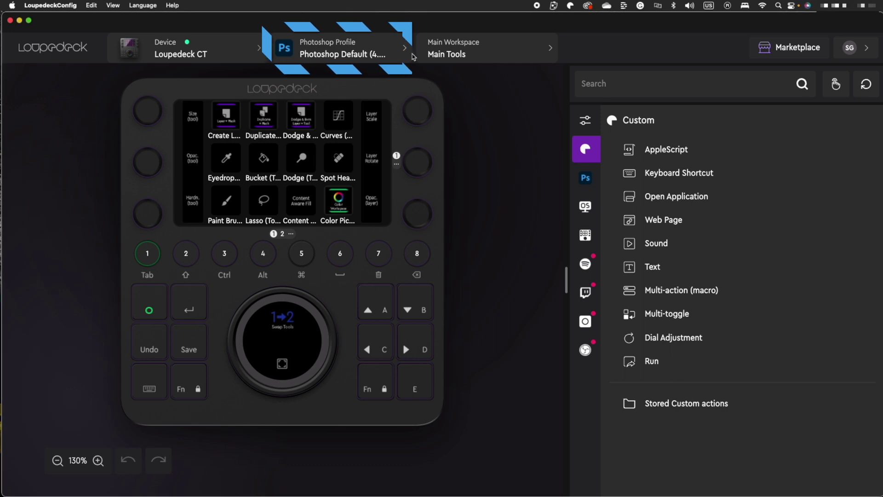
{"action": "left_click", "coordinate": [405, 50]}
{"action": "left_click", "coordinate": [333, 327]}
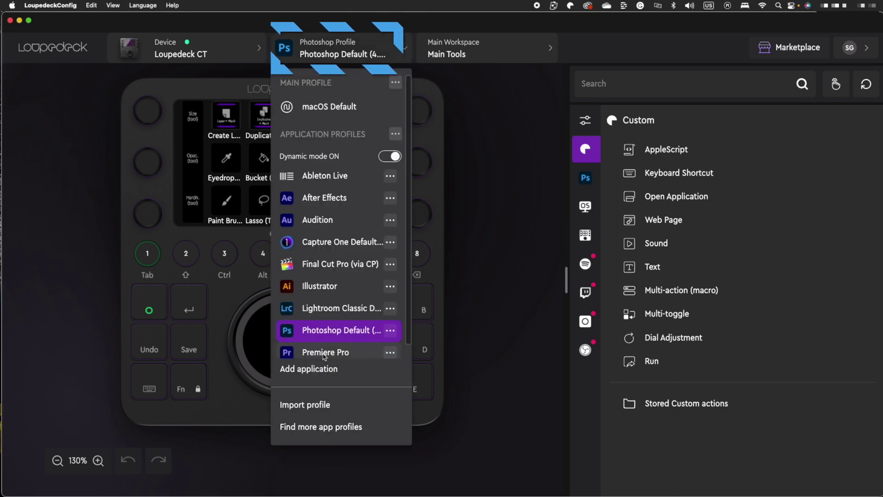
{"action": "left_click", "coordinate": [322, 352]}
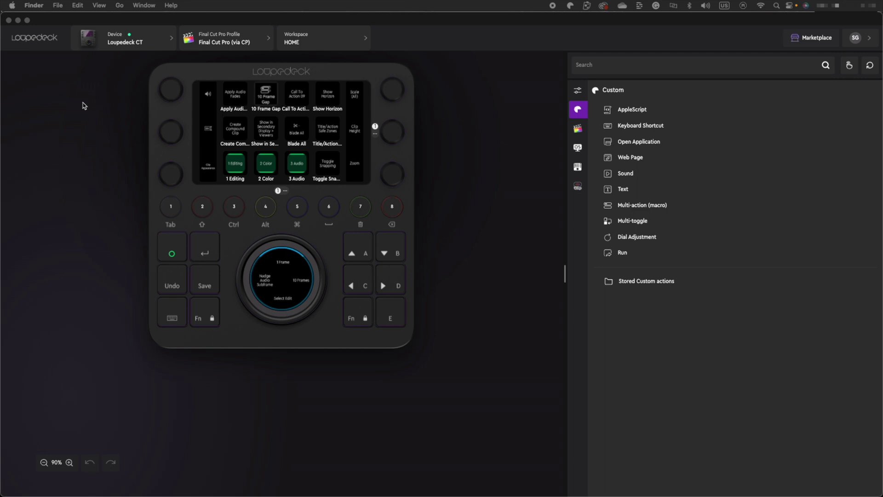
{"action": "left_click", "coordinate": [364, 43]}
{"action": "left_click", "coordinate": [365, 42]}
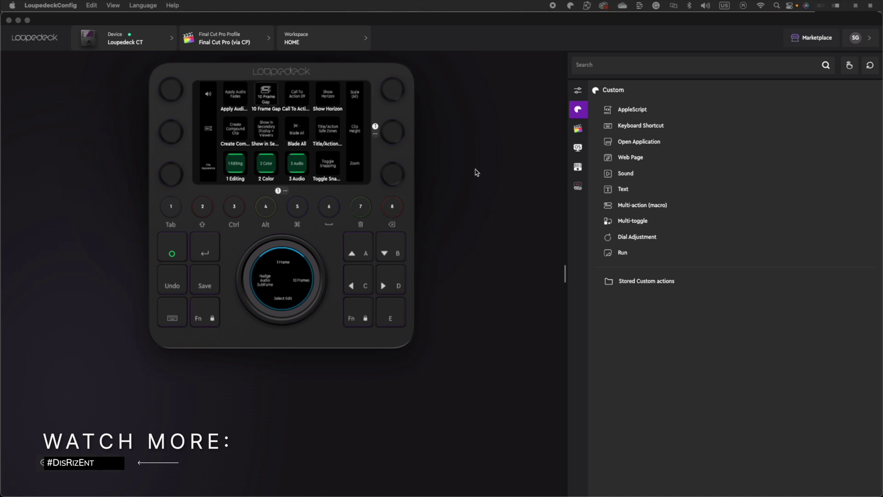
{"action": "left_click", "coordinate": [475, 150]}
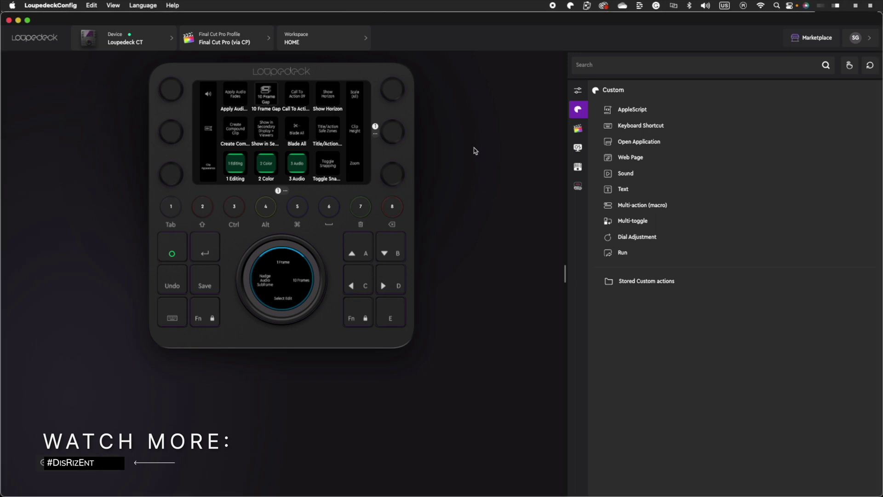
{"action": "left_click", "coordinate": [807, 41]}
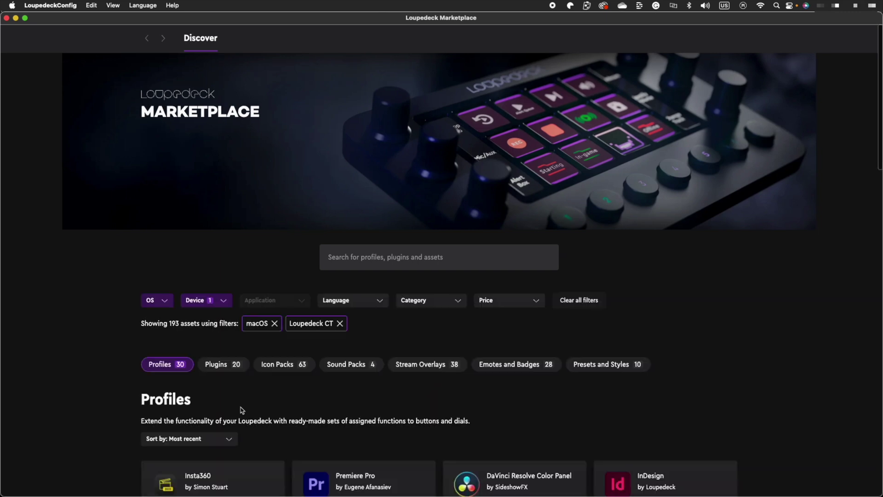
{"action": "left_click", "coordinate": [215, 365]}
{"action": "scroll", "coordinate": [376, 418], "scroll_direction": "down", "scroll_amount": 10}
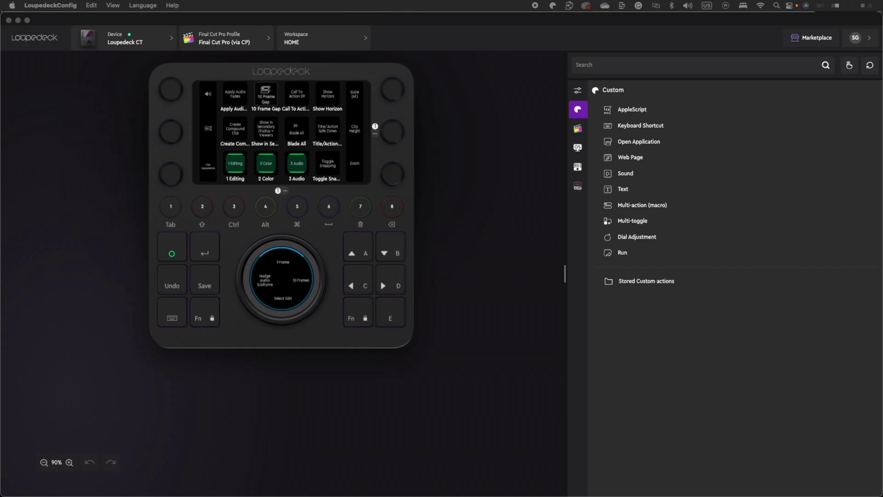
- Enable the Loupedeck Plugin under CommandPost's Control Surfaces settings
{"action": "left_click", "coordinate": [490, 133]}
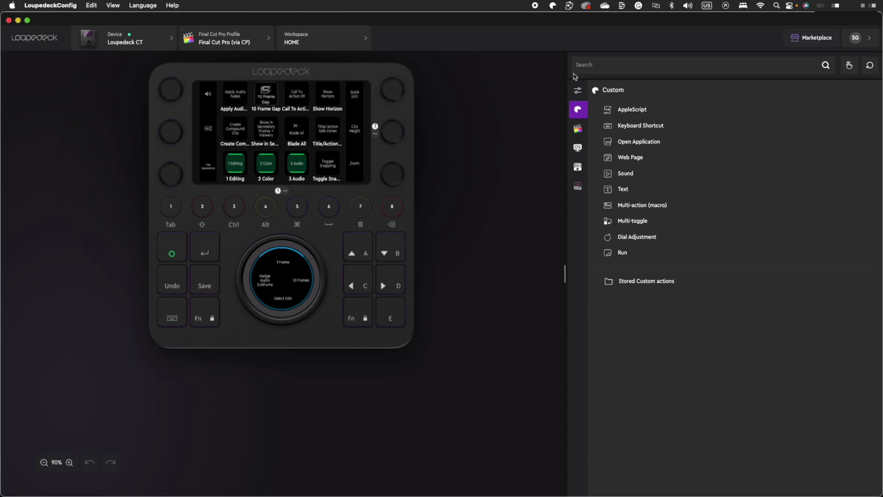
{"action": "left_click", "coordinate": [569, 6]}
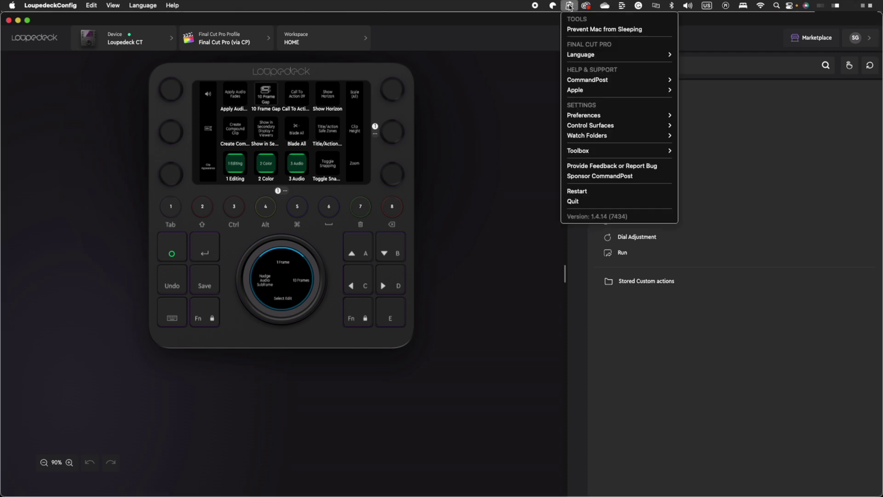
{"action": "mouse_move", "coordinate": [621, 127]}
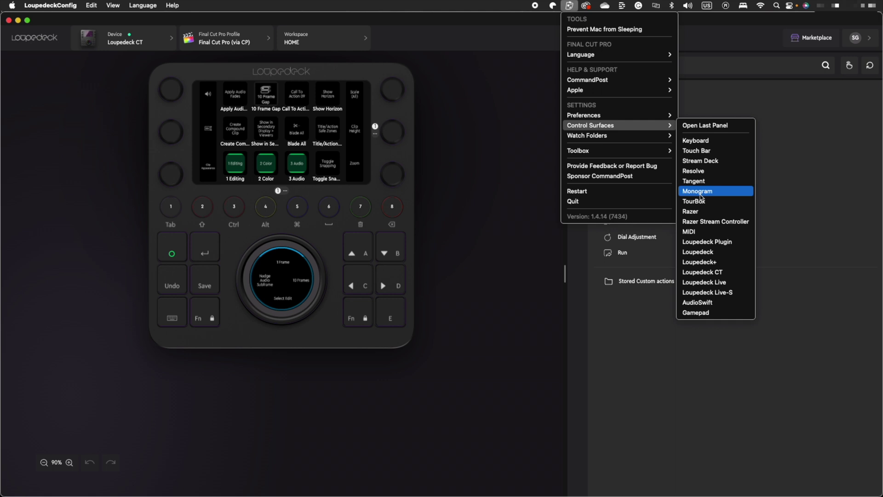
{"action": "left_click", "coordinate": [710, 242]}
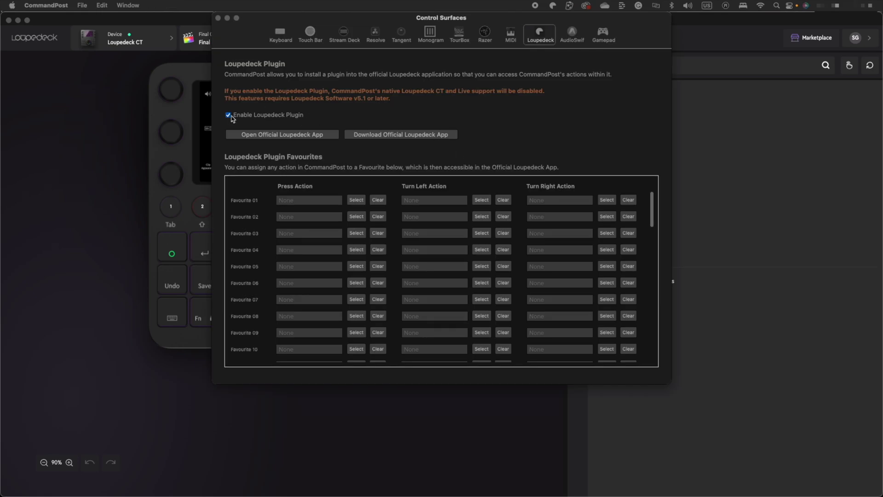
{"action": "left_click", "coordinate": [227, 115]}
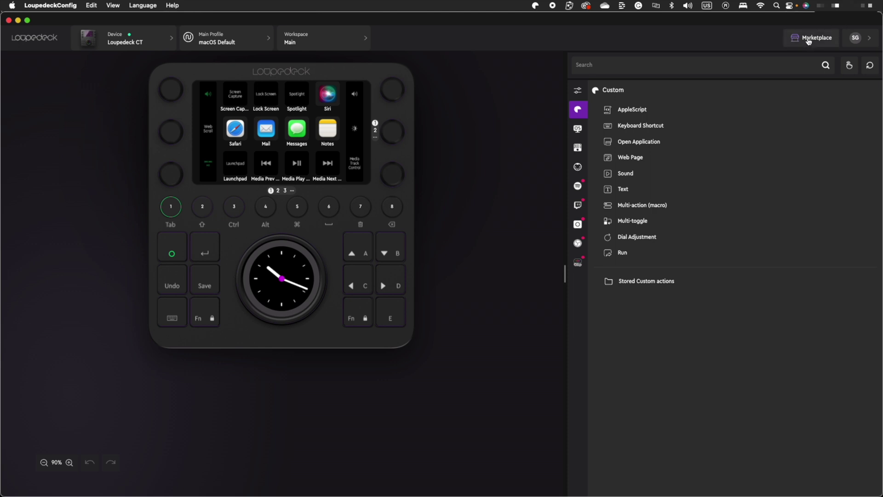
- Install the 'Final Cut Pro with CommandPost' profile from the Marketplace Profiles list
{"action": "left_click", "coordinate": [807, 39]}
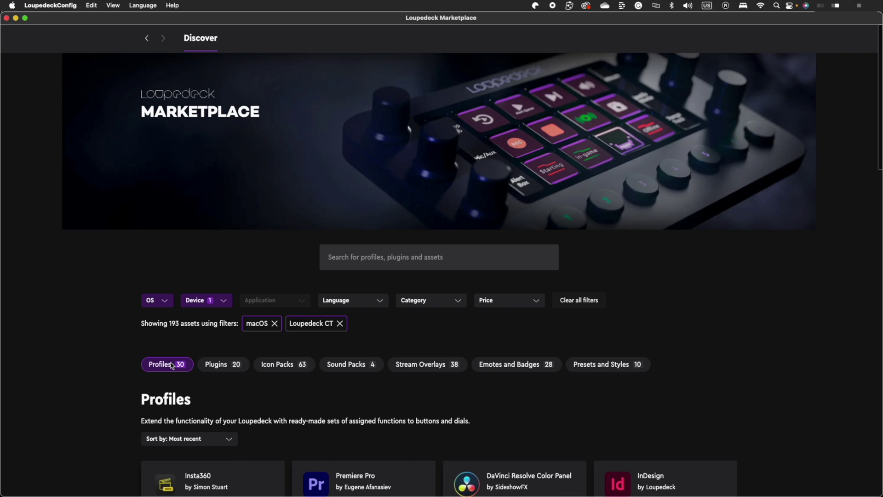
{"action": "scroll", "coordinate": [244, 390], "scroll_direction": "down", "scroll_amount": 10}
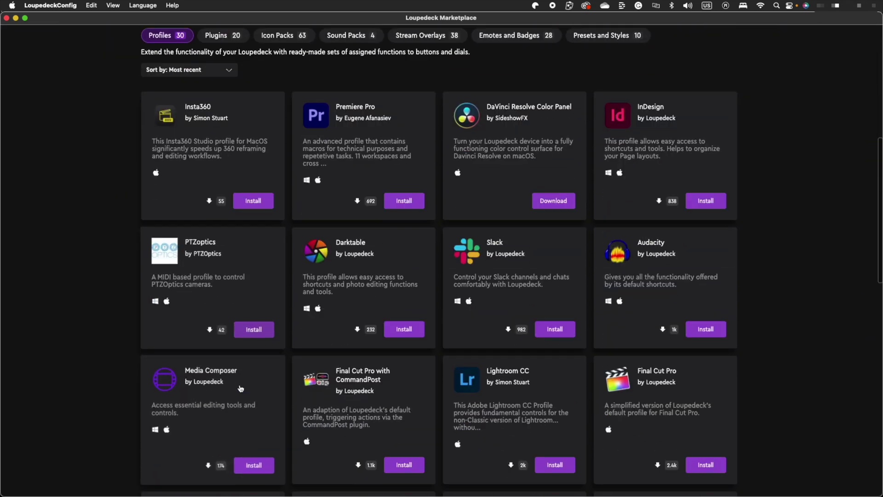
{"action": "left_click", "coordinate": [400, 392]}
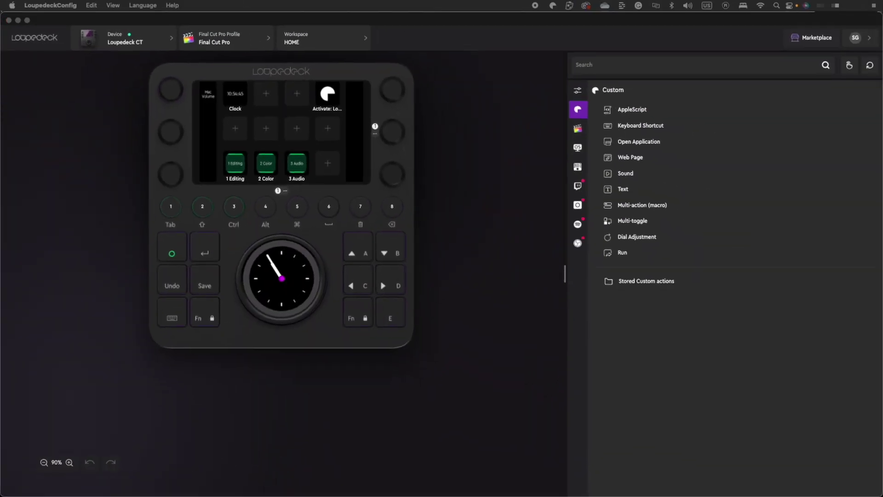
- Add Wheel Page (2) to the wheel using the Buttons 2×2 45° layout
{"action": "left_click", "coordinate": [345, 365]}
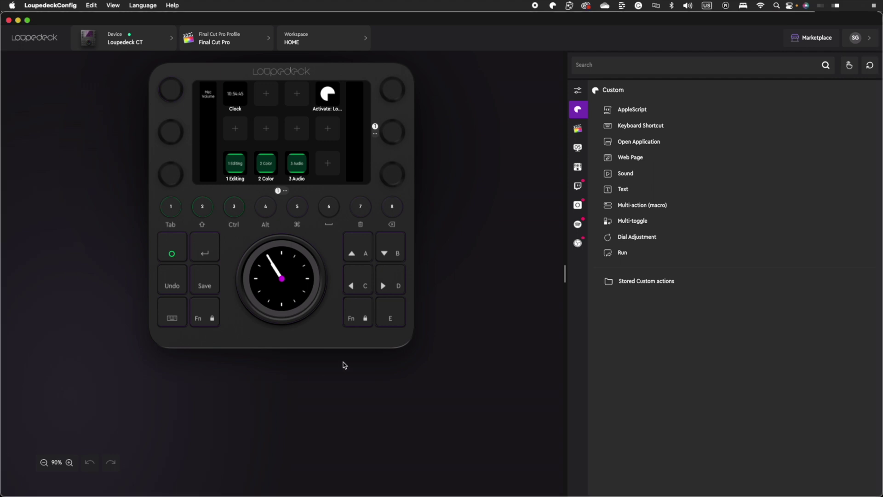
{"action": "left_click", "coordinate": [322, 300]}
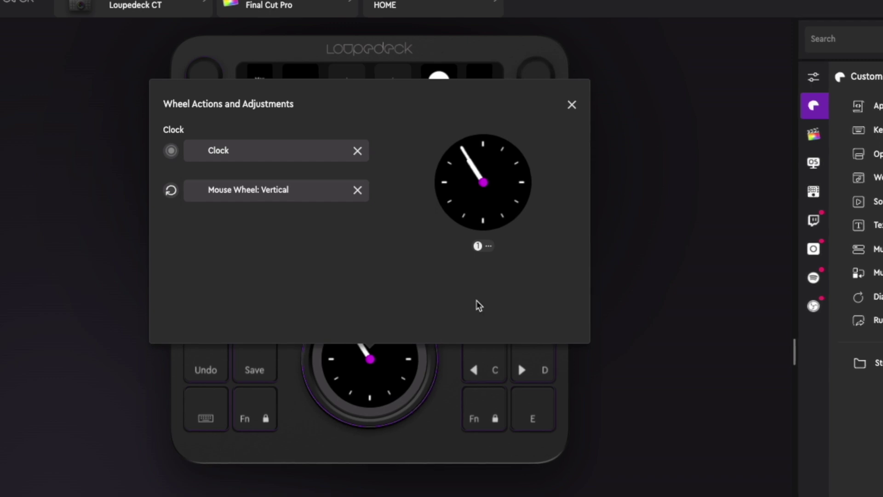
{"action": "left_click", "coordinate": [489, 246]}
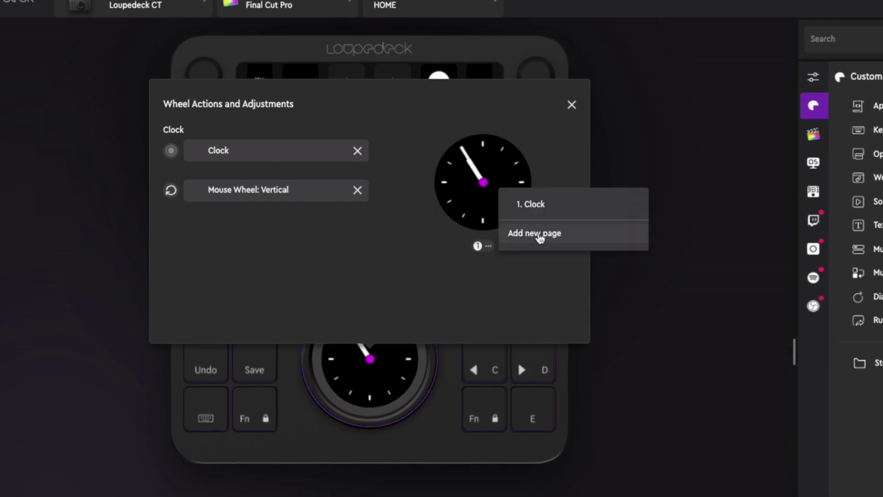
{"action": "left_click", "coordinate": [542, 235]}
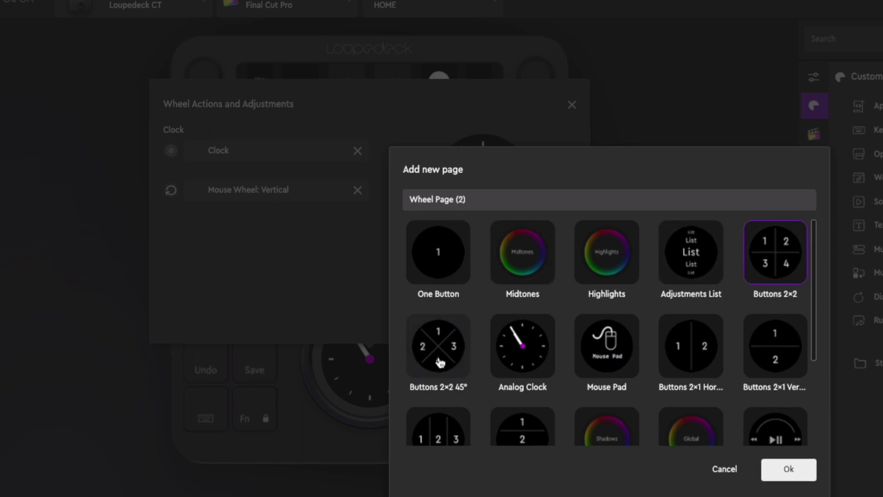
{"action": "left_click", "coordinate": [440, 362]}
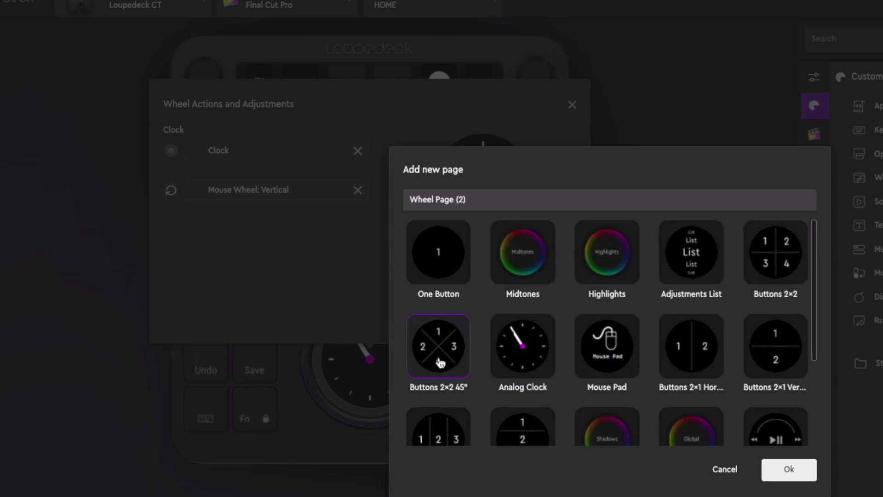
{"action": "left_click", "coordinate": [787, 468]}
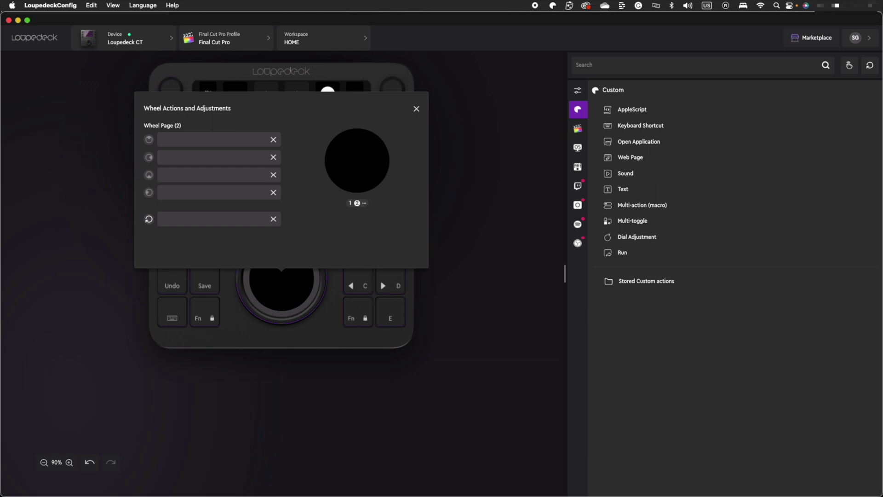
- Search Final Cut Pro actions for 'frame' and fill the four slots with Navigate 1 Frame, Navigate 10 Frames, Select Next Edit, Nudge Audio Subframe
{"action": "left_click", "coordinate": [577, 128]}
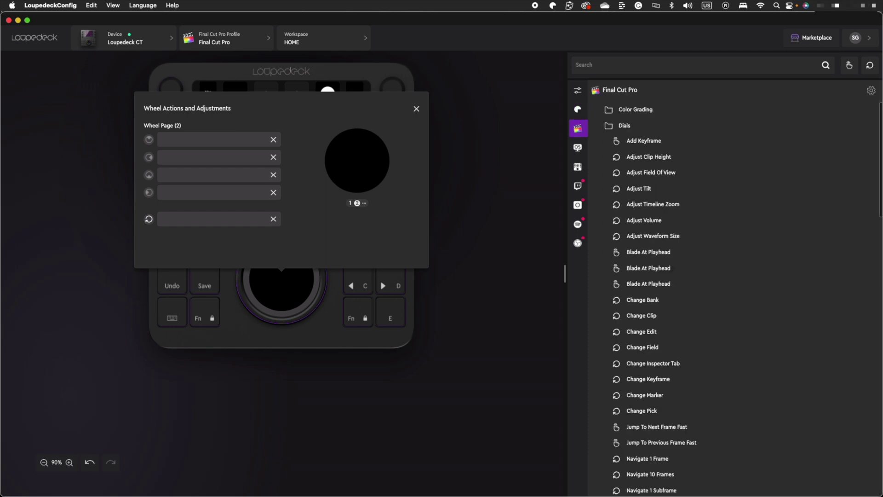
{"action": "left_click", "coordinate": [634, 65]}
{"action": "type", "text": "frame"}
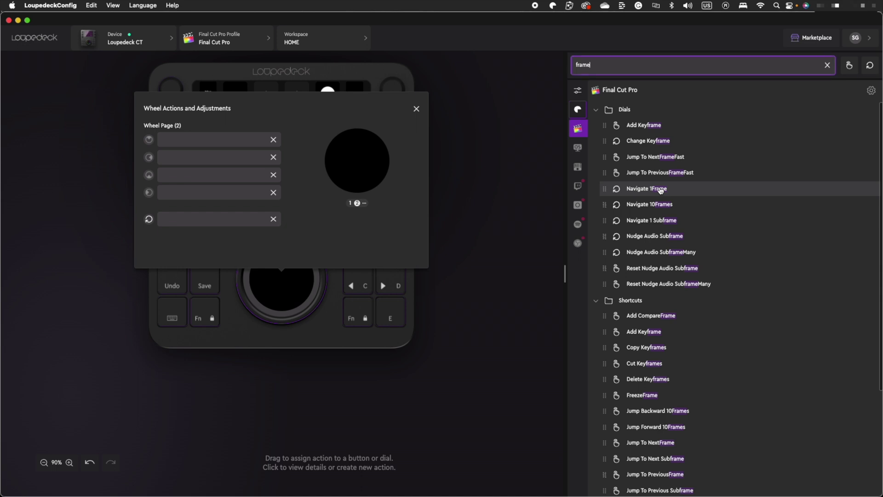
{"action": "left_click_drag", "start_coordinate": [661, 189], "coordinate": [183, 142]}
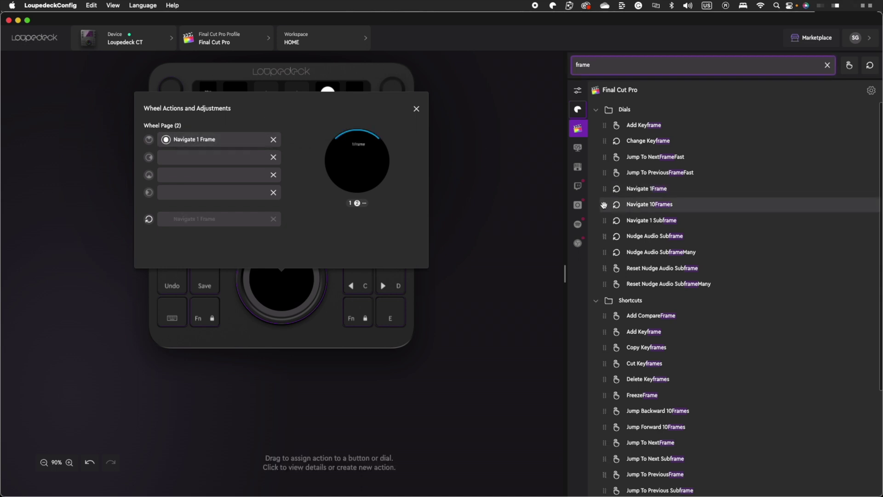
{"action": "left_click_drag", "start_coordinate": [604, 205], "coordinate": [182, 162]}
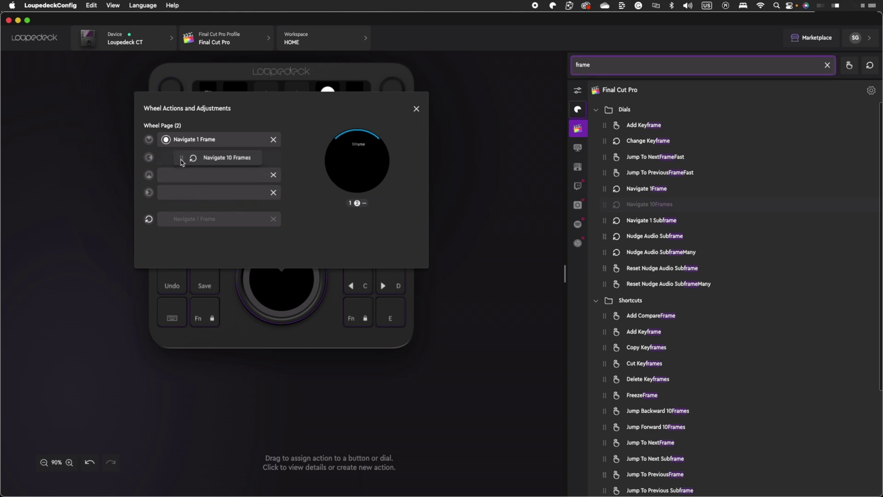
{"action": "left_click_drag", "start_coordinate": [182, 161], "coordinate": [183, 159]}
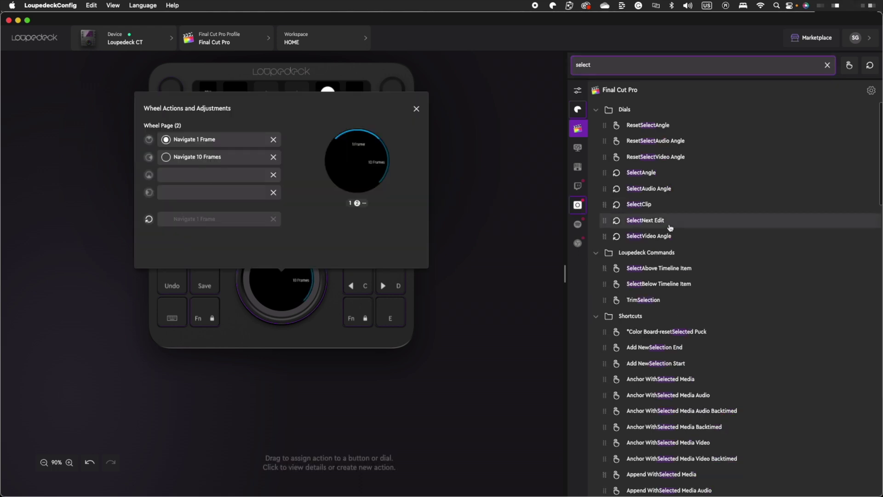
{"action": "left_click_drag", "start_coordinate": [604, 220], "coordinate": [226, 177]}
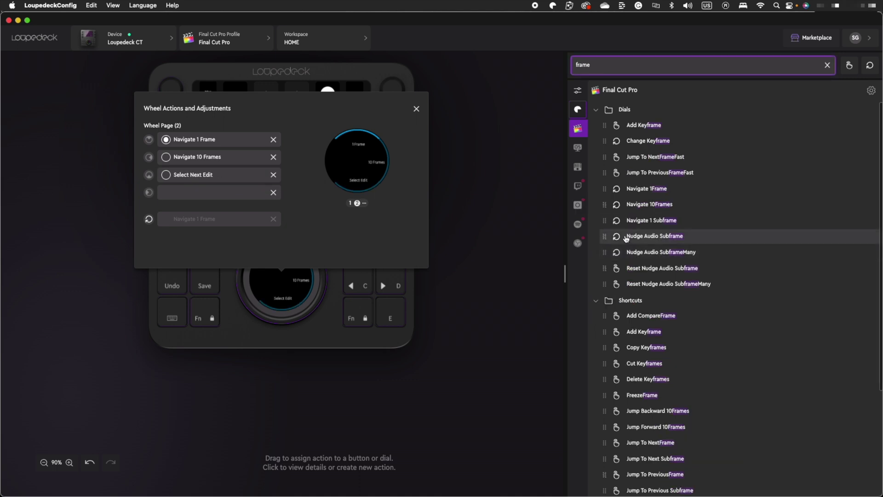
{"action": "left_click_drag", "start_coordinate": [606, 236], "coordinate": [199, 193]}
- Move Wheel Page (2) ahead of Clock in the page list and close the dialog
{"action": "left_click", "coordinate": [364, 203]}
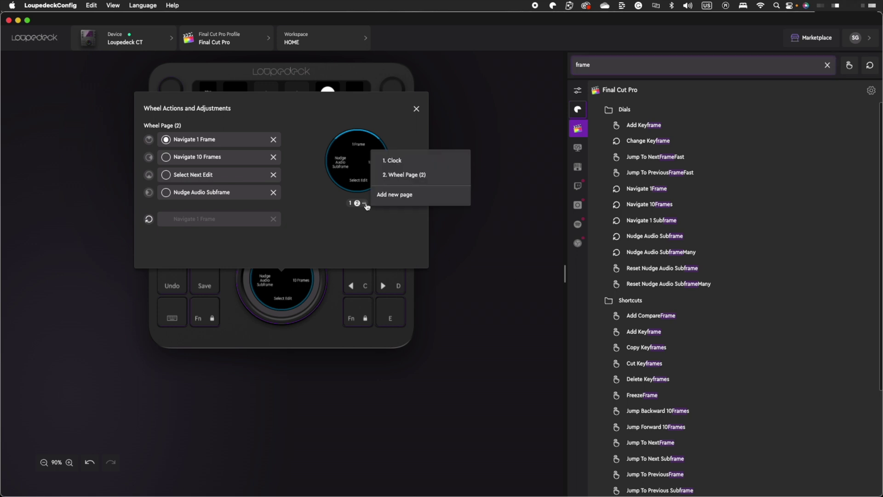
{"action": "left_click_drag", "start_coordinate": [376, 174], "coordinate": [377, 158]}
{"action": "left_click", "coordinate": [416, 108]}
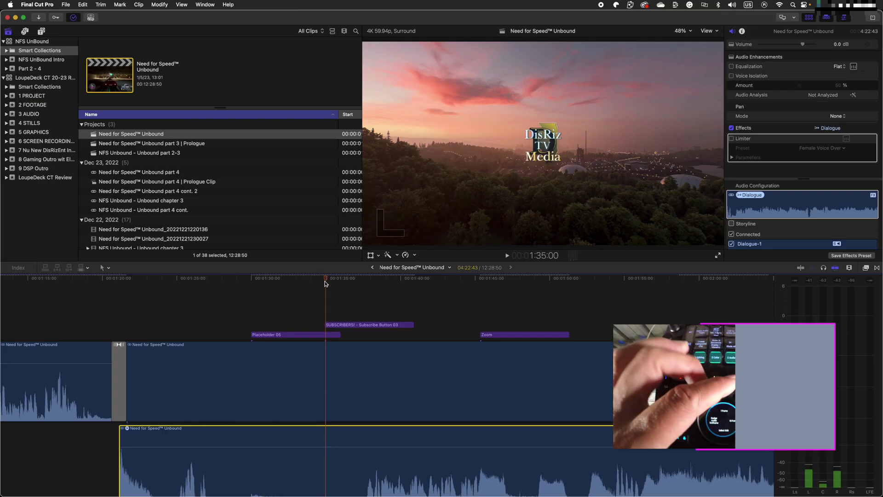
- Step the playhead forward and back by 1 and 10 frames
{"action": "key", "text": "Right"}
{"action": "key", "text": "Right"}
{"action": "key", "text": "Right"}
{"action": "key", "text": "Right"}
{"action": "key", "text": "Right"}
{"action": "key", "text": "Right"}
{"action": "key", "text": "Right"}
{"action": "key", "text": "Right"}
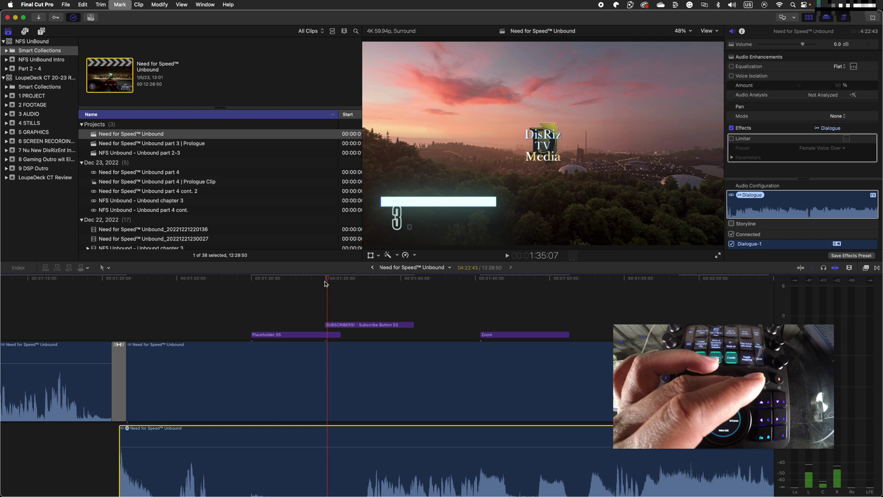
{"action": "key", "text": "Right"}
{"action": "key", "text": "Right"}
{"action": "key", "text": "Right"}
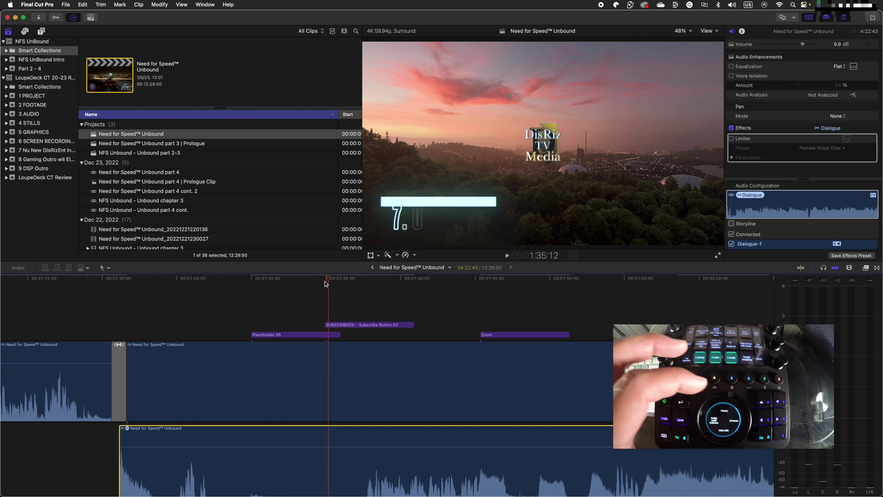
{"action": "key", "text": "shift+Right"}
{"action": "key", "text": "shift+Right"}
{"action": "key", "text": "shift+Right"}
{"action": "key", "text": "shift+Right"}
{"action": "key", "text": "shift+Right"}
{"action": "key", "text": "shift+Right"}
{"action": "key", "text": "shift+Right"}
{"action": "key", "text": "shift+Right"}
{"action": "key", "text": "shift+Right"}
{"action": "key", "text": "shift+Right"}
{"action": "key", "text": "shift+Right"}
{"action": "key", "text": "shift+Right"}
{"action": "key", "text": "shift+Right"}
{"action": "key", "text": "shift+Right"}
{"action": "key", "text": "shift+Right"}
{"action": "key", "text": "shift+Right"}
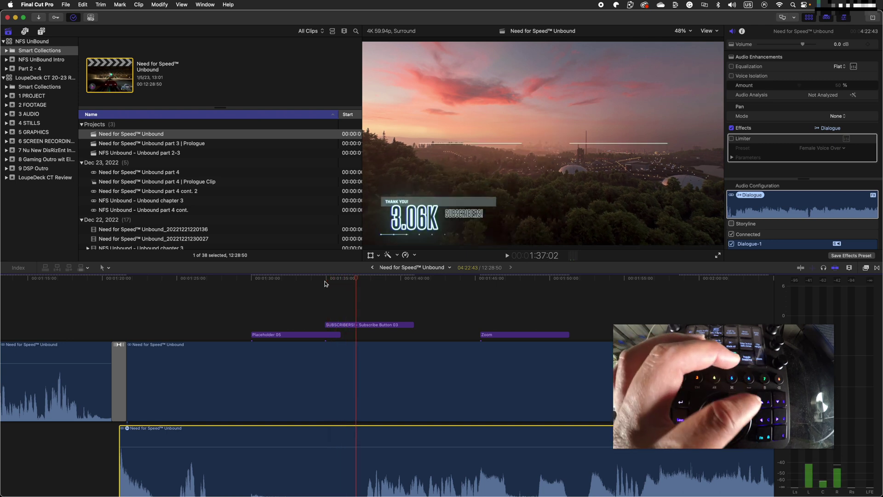
{"action": "key", "text": "shift+Left"}
{"action": "key", "text": "shift+Left"}
{"action": "key", "text": "shift+Left"}
{"action": "key", "text": "shift+Left"}
{"action": "key", "text": "shift+Left"}
{"action": "key", "text": "shift+Left"}
{"action": "key", "text": "shift+Left"}
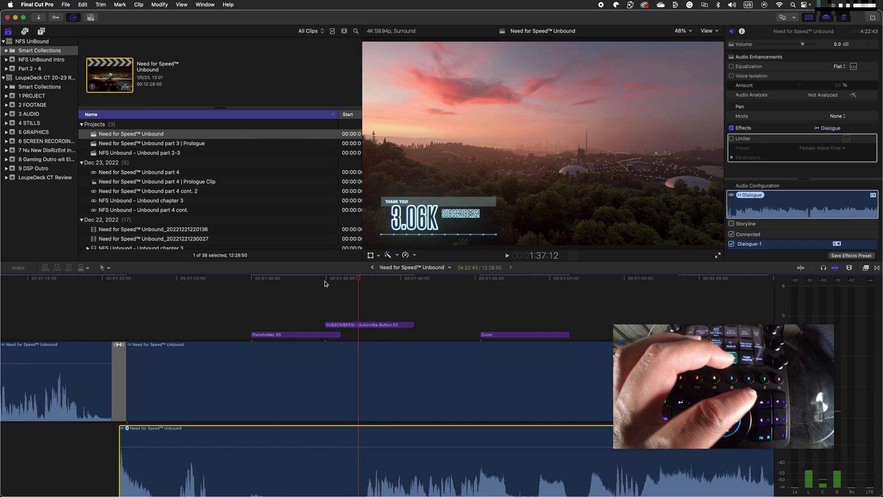
{"action": "key", "text": "shift+Left"}
{"action": "key", "text": "shift+Left"}
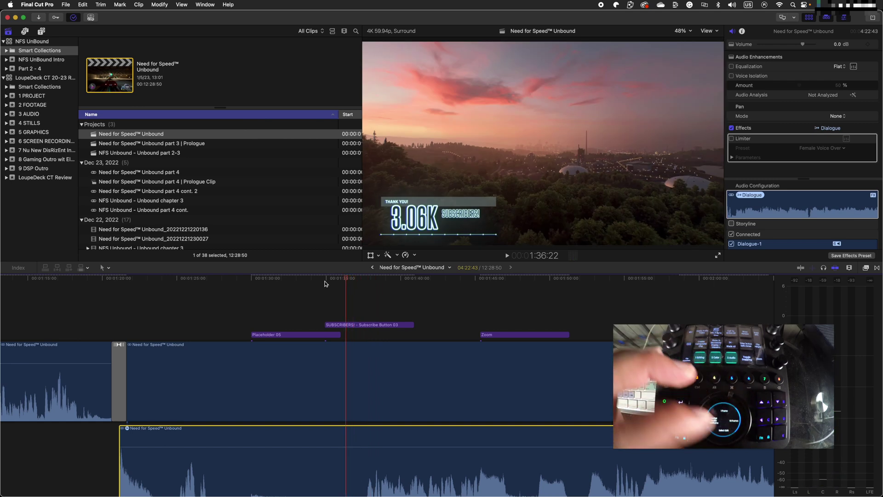
- Jump the playhead to the next edit, back near 1:36, and select the lower audio clip
{"action": "key", "text": "shift+Right"}
{"action": "key", "text": "shift+Right"}
{"action": "key", "text": "shift+Right"}
{"action": "key", "text": "shift+Right"}
{"action": "key", "text": "shift+Right"}
{"action": "key", "text": "shift+Right"}
{"action": "key", "text": "shift+Right"}
{"action": "key", "text": "shift+Right"}
{"action": "key", "text": "shift+Right"}
{"action": "key", "text": "shift+Right"}
{"action": "key", "text": "c"}
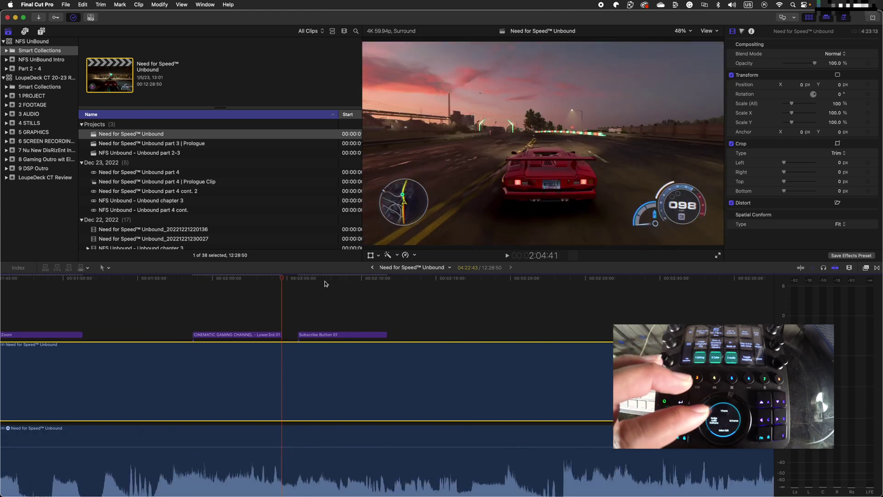
{"action": "key", "text": "Up"}
{"action": "key", "text": "Up"}
{"action": "key", "text": "Up"}
{"action": "left_click", "coordinate": [267, 440]}
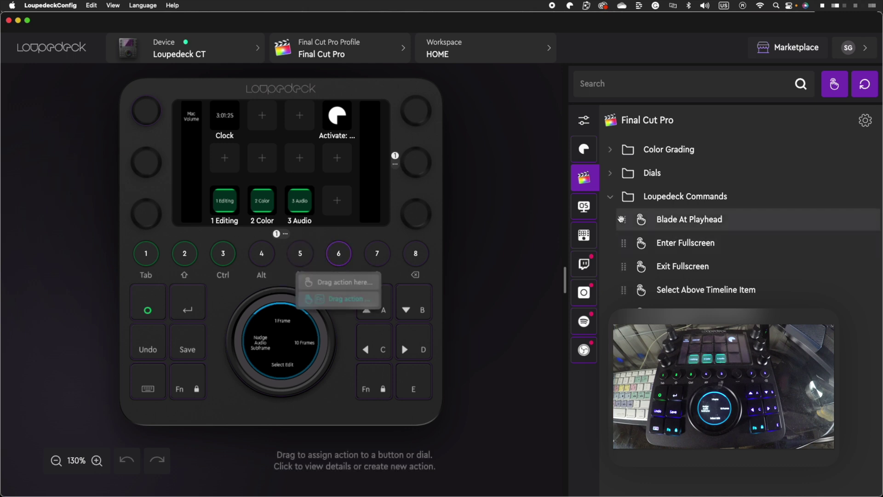
- Drag Blade At Playhead onto round key 6, then Enter Fullscreen as its second action
{"action": "left_click_drag", "start_coordinate": [605, 225], "coordinate": [326, 282]}
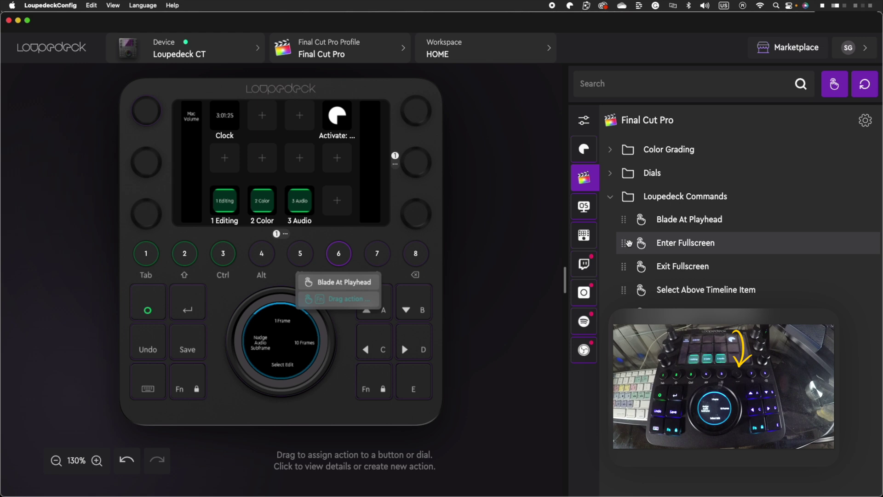
{"action": "left_click_drag", "start_coordinate": [621, 244], "coordinate": [348, 300]}
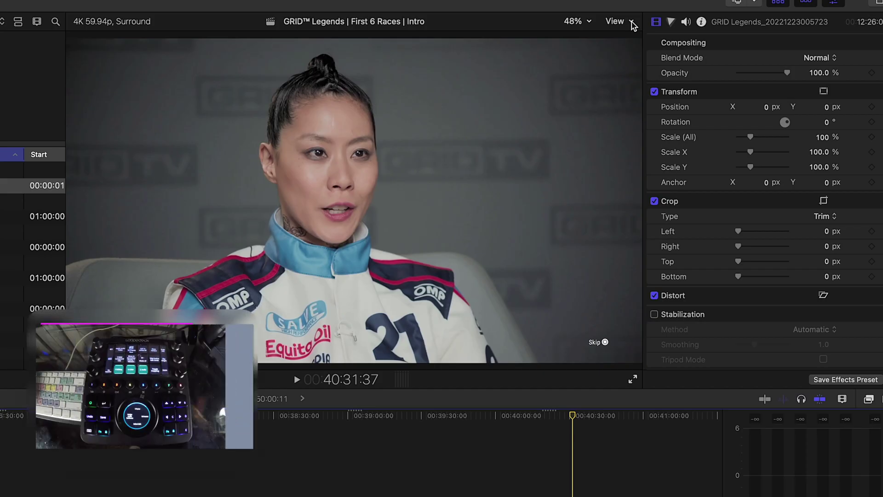
{"action": "left_click", "coordinate": [632, 21]}
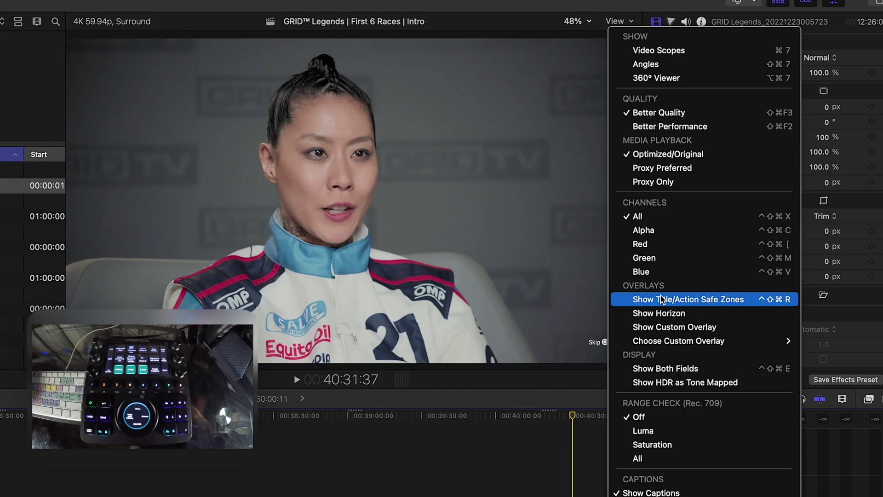
{"action": "left_click", "coordinate": [672, 299]}
{"action": "left_click", "coordinate": [631, 21]}
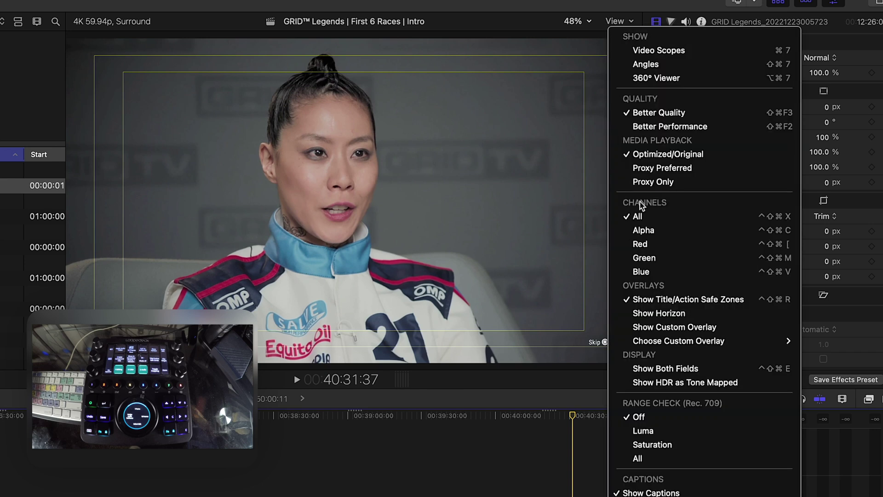
{"action": "left_click", "coordinate": [671, 312]}
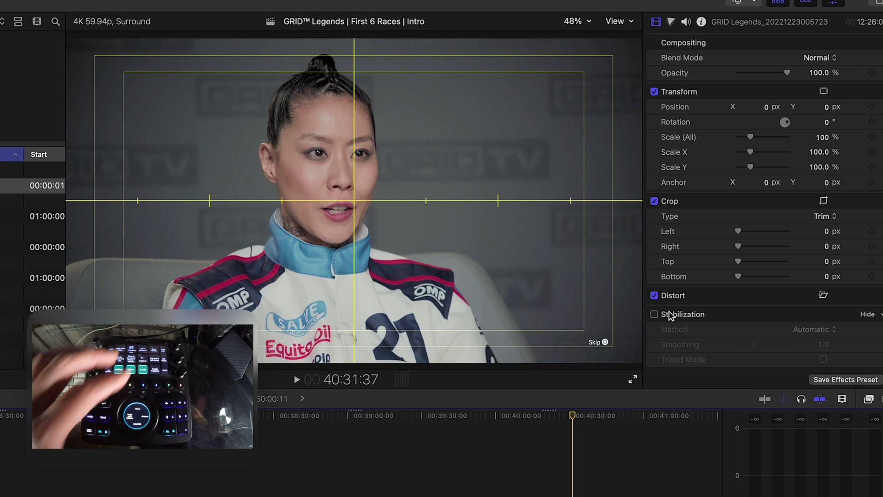
{"action": "left_click", "coordinate": [619, 22]}
{"action": "left_click", "coordinate": [671, 314]}
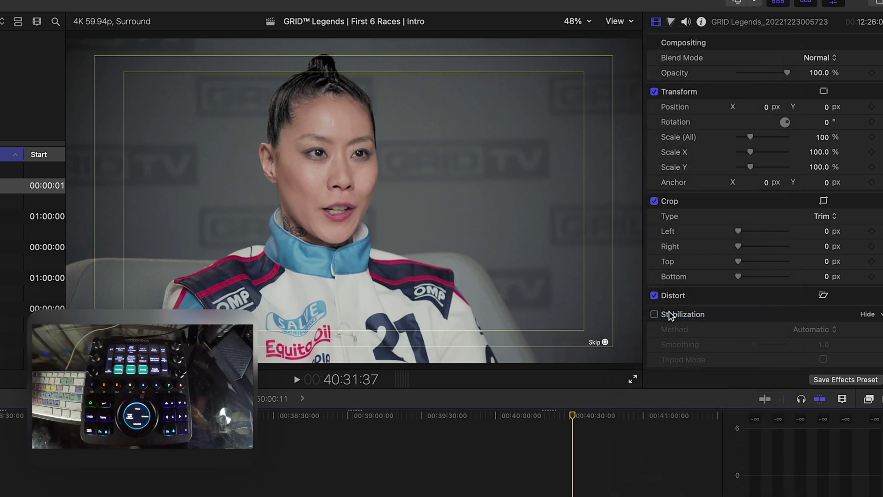
- Toggle safe zones and the horizon crosshair, turn snapping off, then show both guides together
{"action": "key", "text": "ctrl+shift+t"}
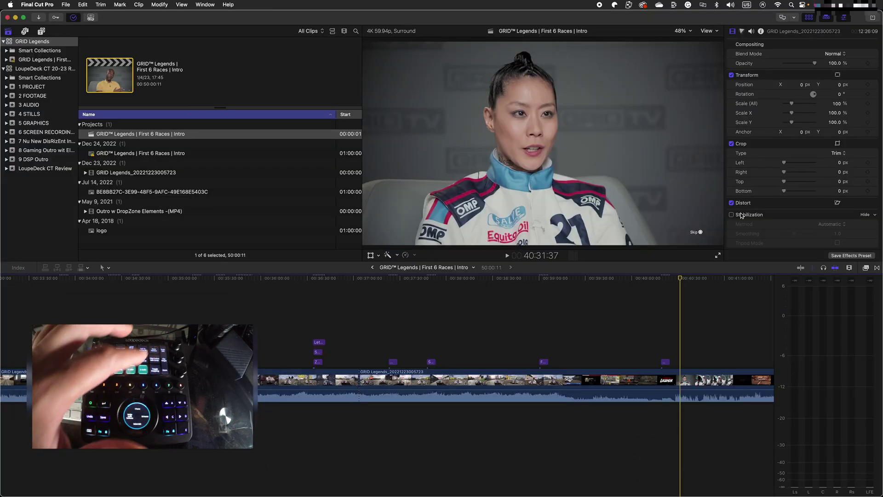
{"action": "key", "text": "ctrl+shift+h"}
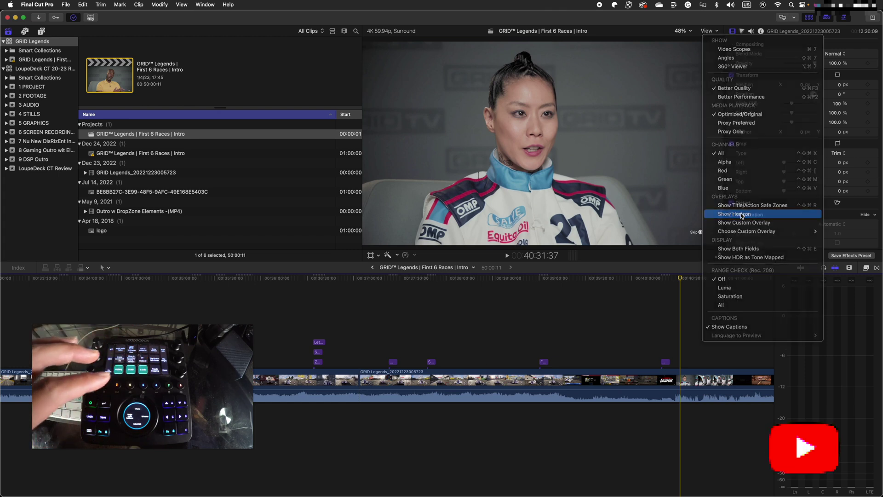
{"action": "key", "text": "ctrl+shift+t"}
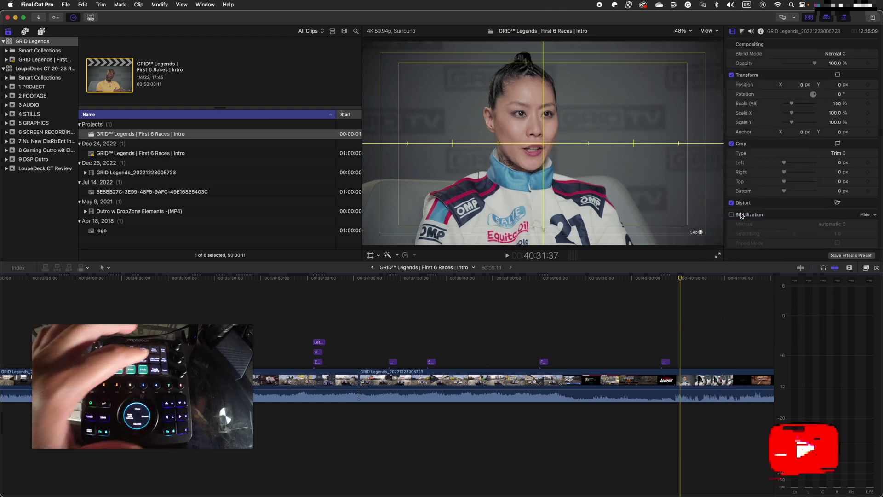
{"action": "key", "text": "shift+t"}
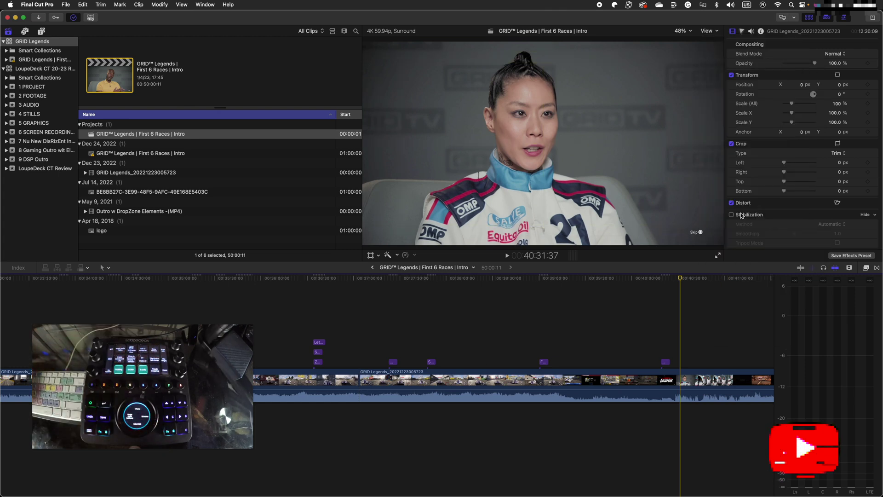
{"action": "key", "text": "n"}
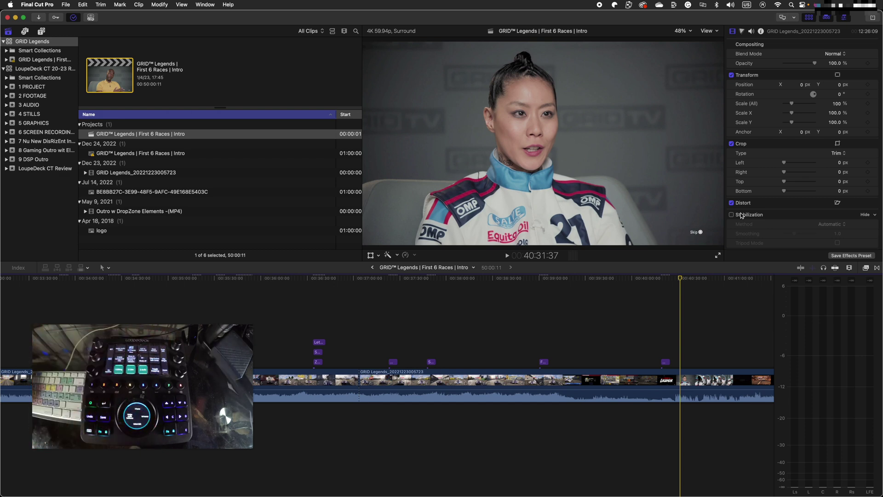
{"action": "key", "text": "ctrl+shift+t"}
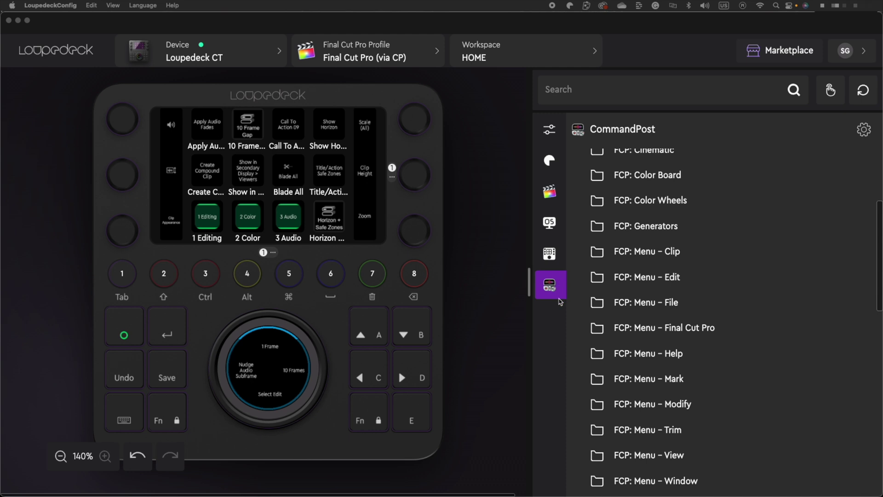
- Search 'show horizon' and put Show Horizon and Title/Action Safe Zones on the two empty right-column keys
{"action": "type", "text": "show "}
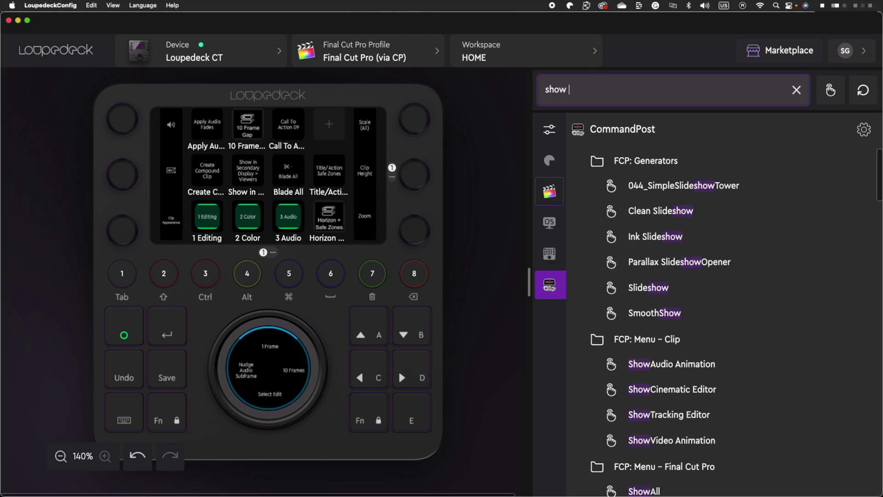
{"action": "type", "text": "horizon"}
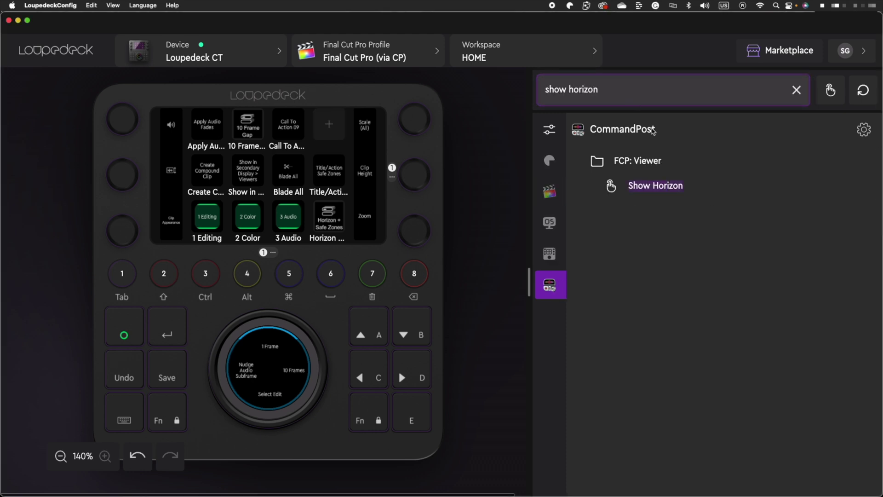
{"action": "left_click_drag", "start_coordinate": [593, 186], "coordinate": [331, 127]}
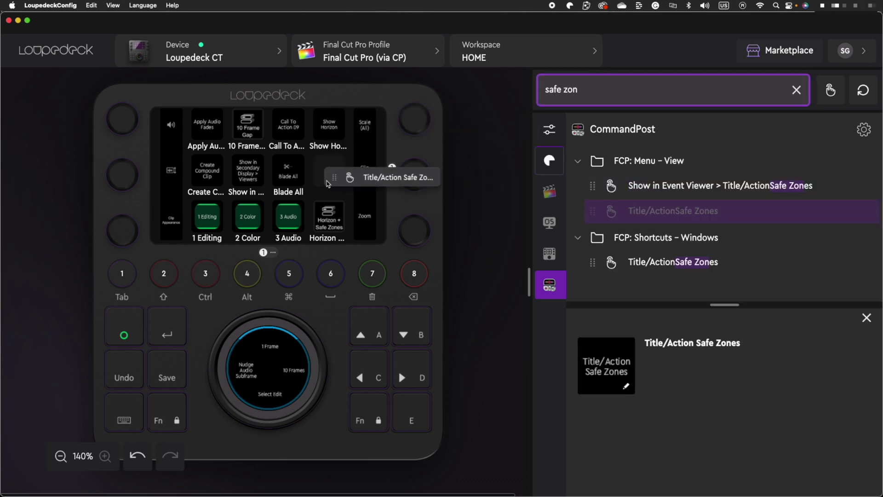
{"action": "left_click_drag", "start_coordinate": [328, 183], "coordinate": [328, 180]}
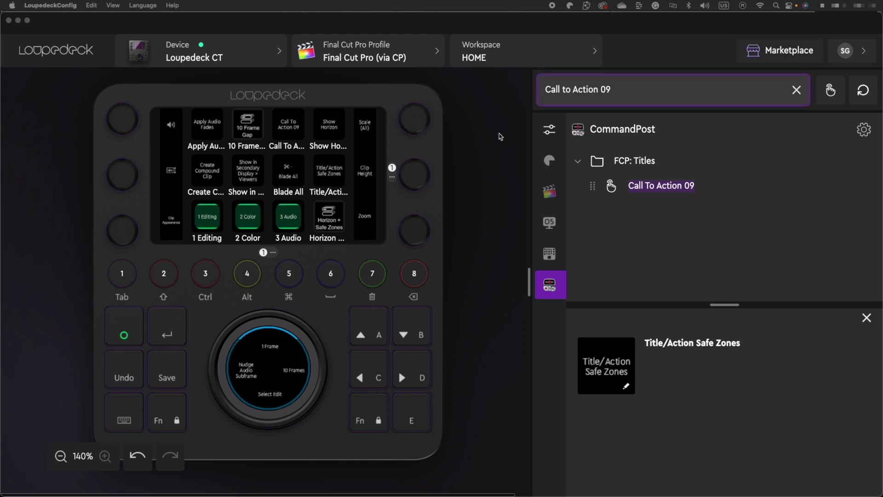
{"action": "left_click", "coordinate": [500, 136]}
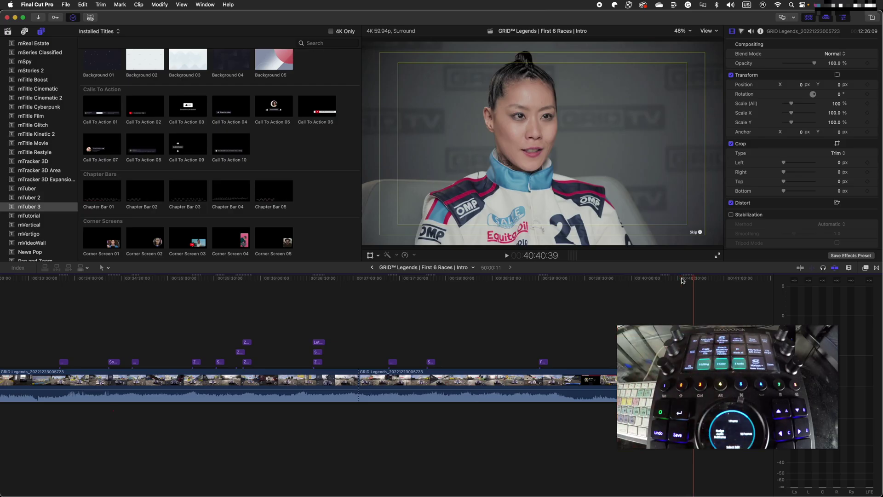
- Move the playhead earlier and apply the Call To Action 09 title from the Loupedeck key
{"action": "left_click", "coordinate": [686, 280]}
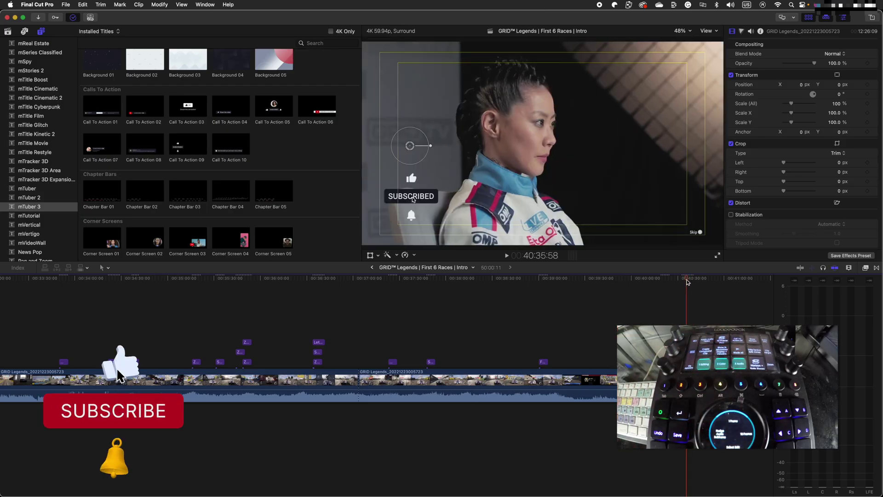
{"action": "key", "text": "Left"}
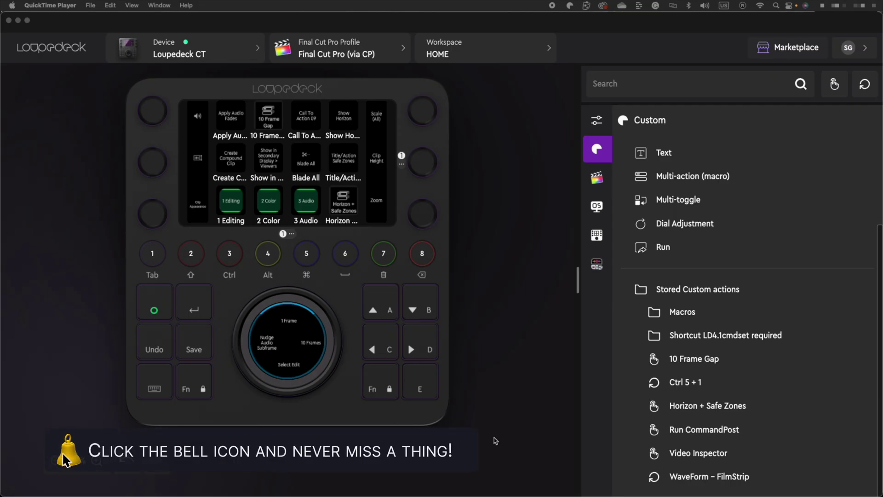
{"action": "left_click", "coordinate": [545, 46]}
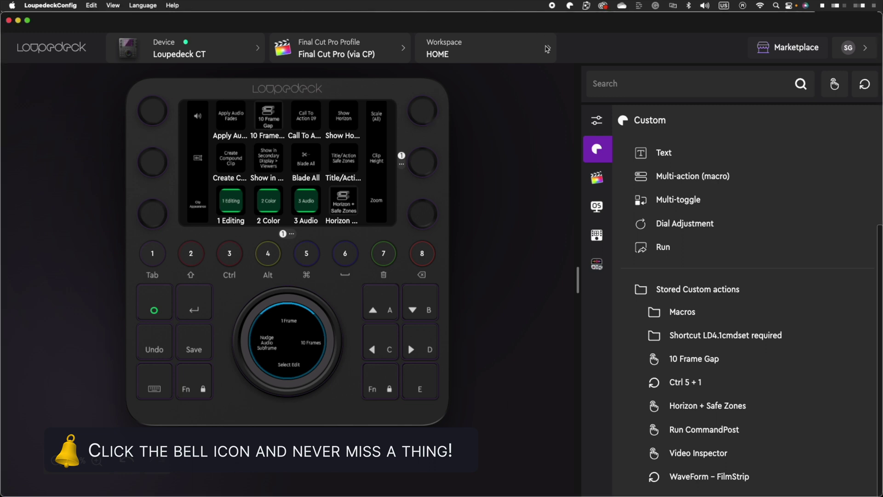
{"action": "left_click", "coordinate": [549, 49]}
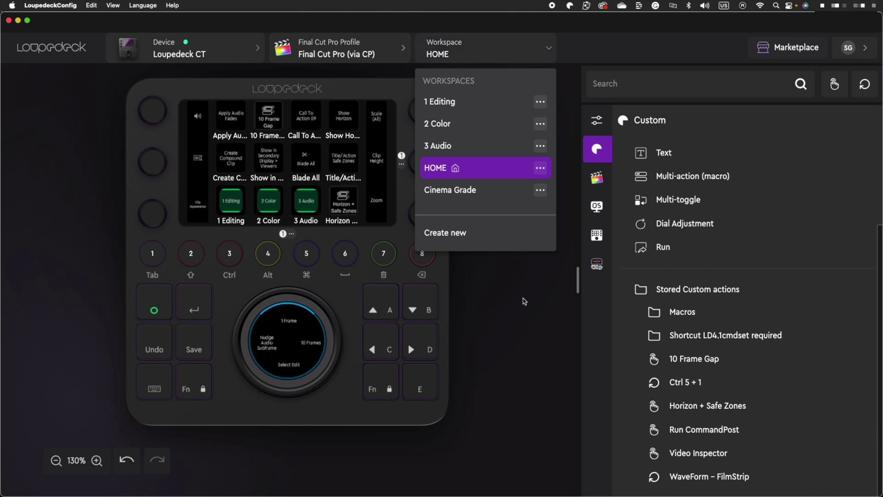
{"action": "left_click", "coordinate": [524, 302]}
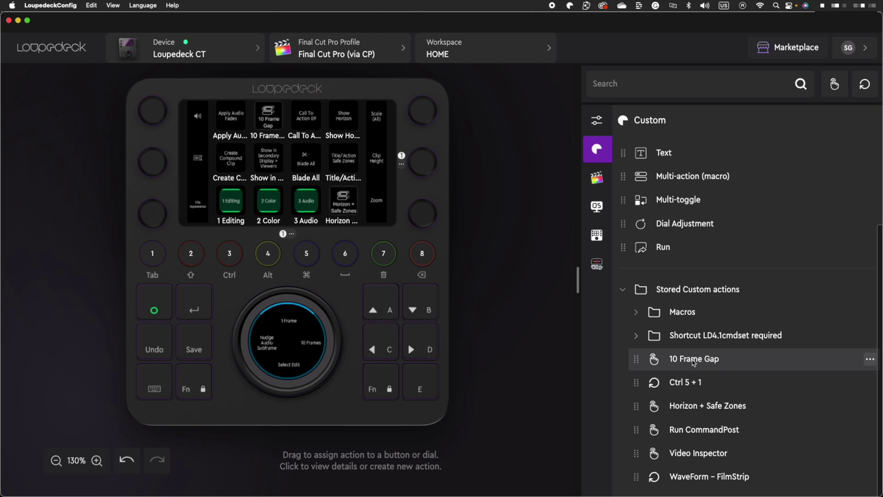
- Open the 10 Frame Gap custom action's editor and view its Opt+W keyboard shortcut step
{"action": "left_click", "coordinate": [694, 361]}
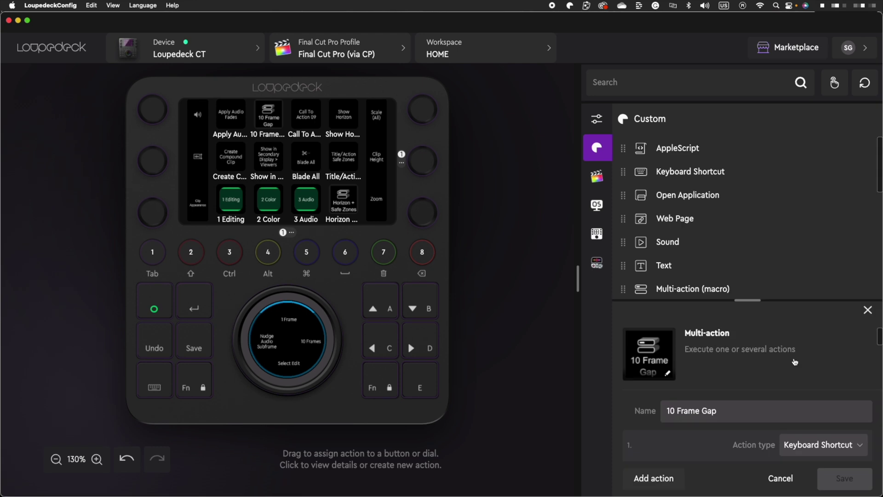
{"action": "scroll", "coordinate": [850, 355], "scroll_direction": "down", "scroll_amount": 3}
{"action": "scroll", "coordinate": [849, 355], "scroll_direction": "down", "scroll_amount": 2}
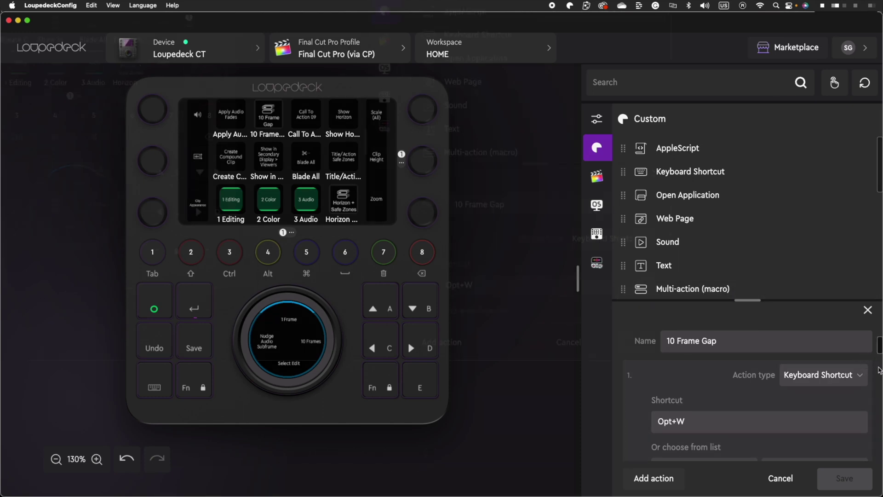
{"action": "scroll", "coordinate": [673, 322], "scroll_direction": "down", "scroll_amount": 1}
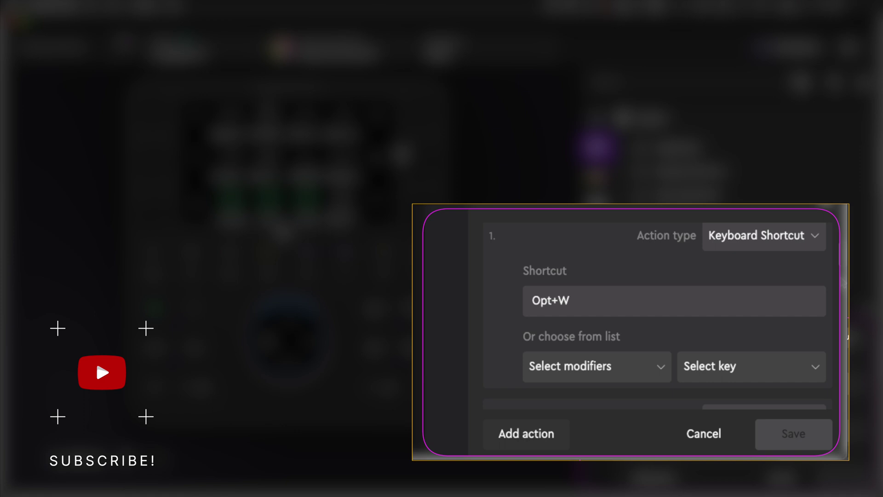
{"action": "scroll", "coordinate": [674, 321], "scroll_direction": "down", "scroll_amount": 3}
{"action": "scroll", "coordinate": [674, 322], "scroll_direction": "down", "scroll_amount": 2}
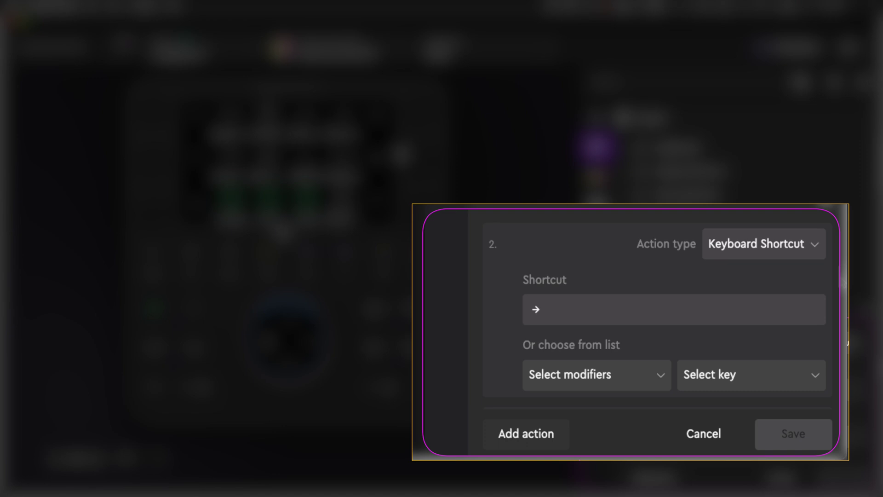
{"action": "scroll", "coordinate": [673, 331], "scroll_direction": "down", "scroll_amount": 5}
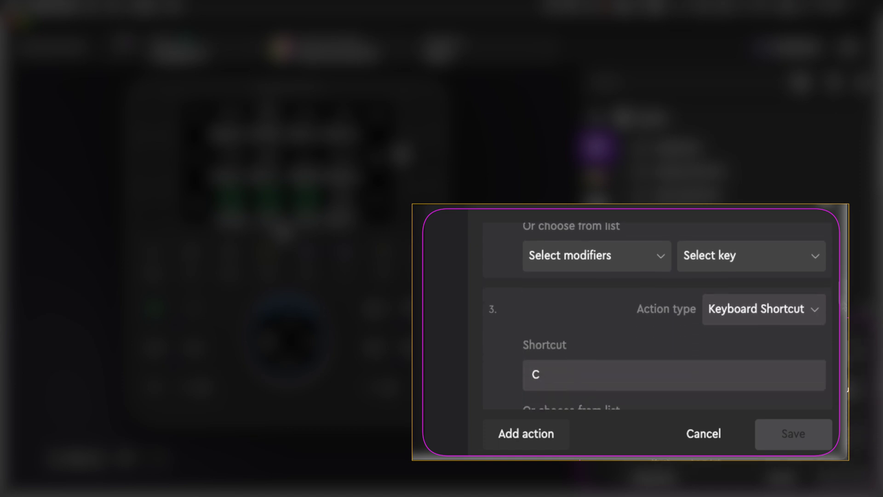
{"action": "scroll", "coordinate": [674, 332], "scroll_direction": "down", "scroll_amount": 1}
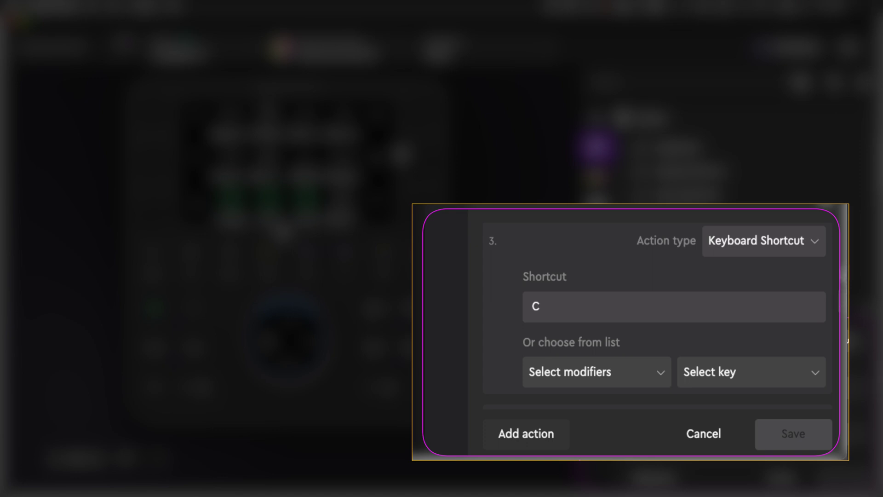
{"action": "scroll", "coordinate": [673, 331], "scroll_direction": "down", "scroll_amount": 3}
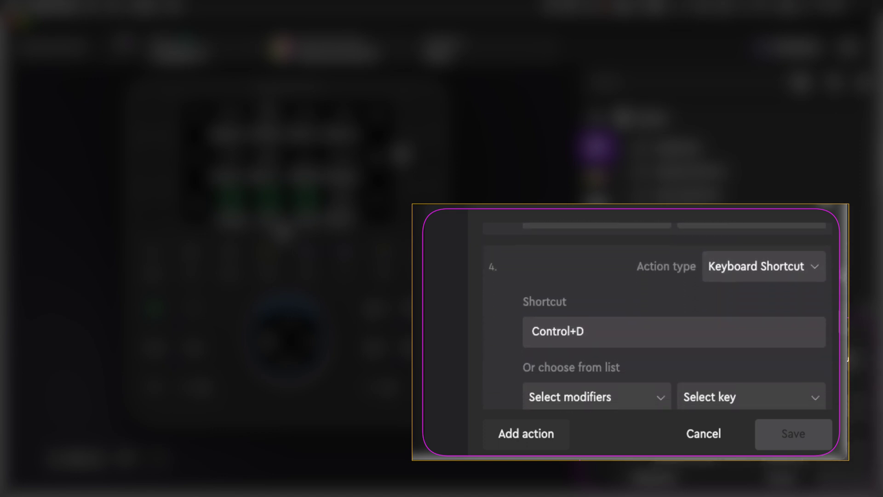
{"action": "scroll", "coordinate": [673, 331], "scroll_direction": "down", "scroll_amount": 1}
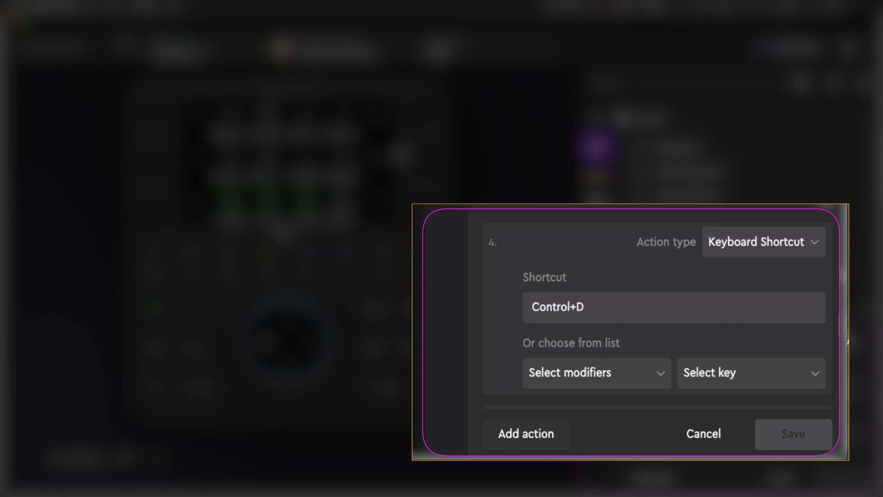
{"action": "scroll", "coordinate": [674, 331], "scroll_direction": "down", "scroll_amount": 5}
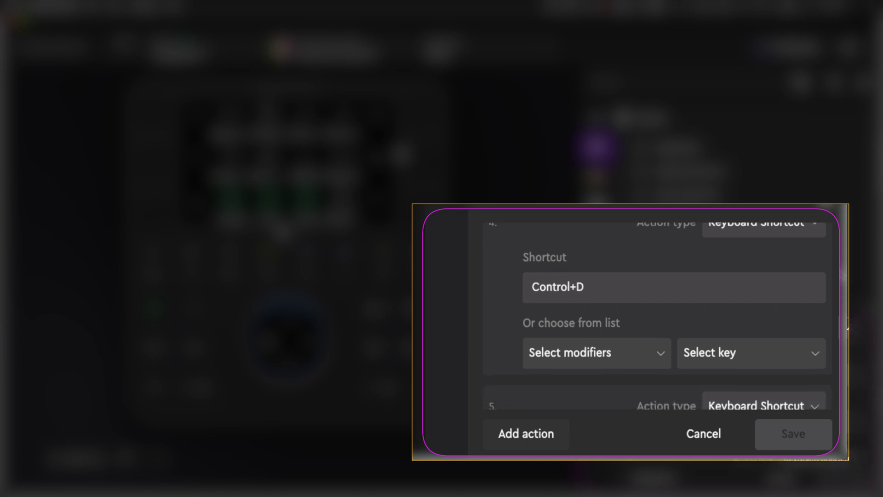
{"action": "scroll", "coordinate": [674, 331], "scroll_direction": "down", "scroll_amount": 2}
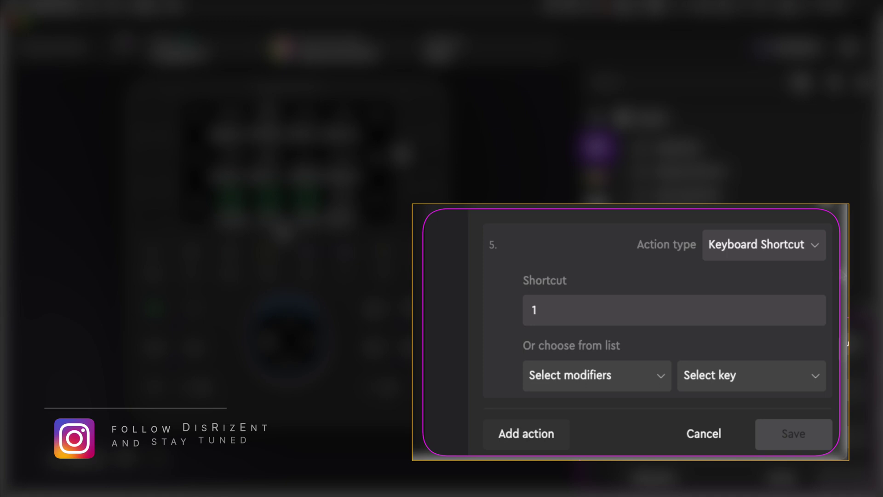
{"action": "scroll", "coordinate": [674, 331], "scroll_direction": "down", "scroll_amount": 4}
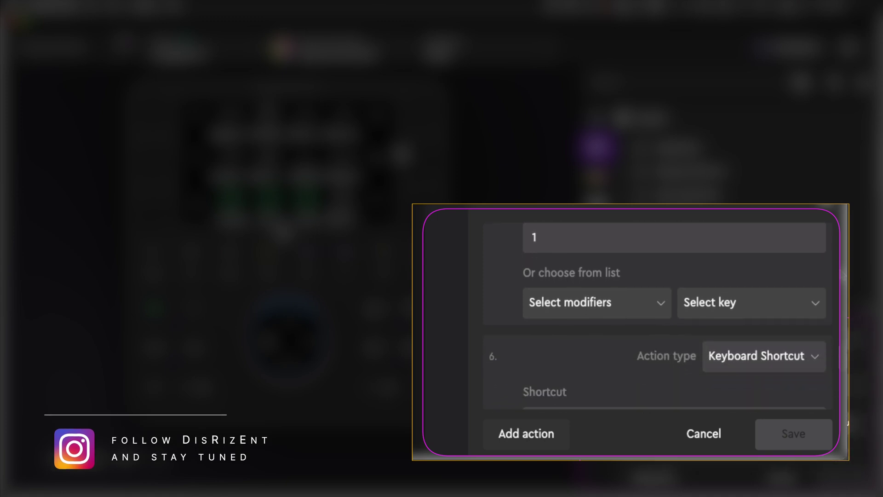
{"action": "scroll", "coordinate": [673, 331], "scroll_direction": "down", "scroll_amount": 2}
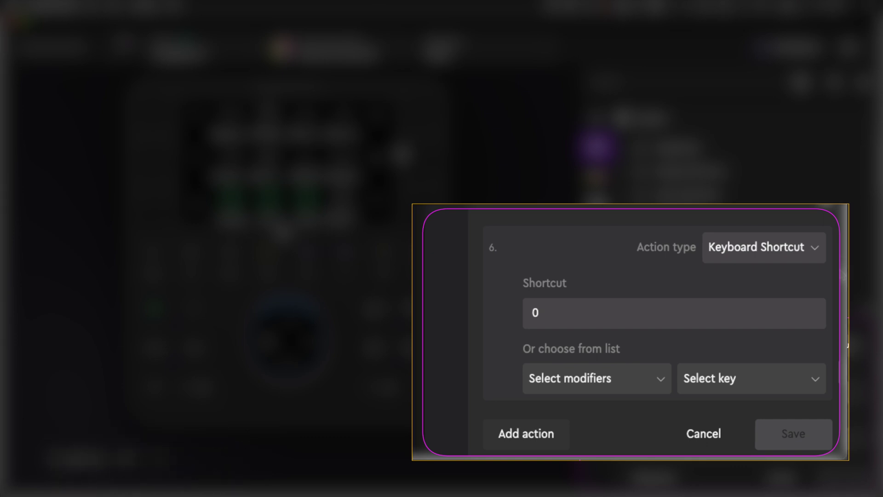
{"action": "scroll", "coordinate": [673, 331], "scroll_direction": "down", "scroll_amount": 4}
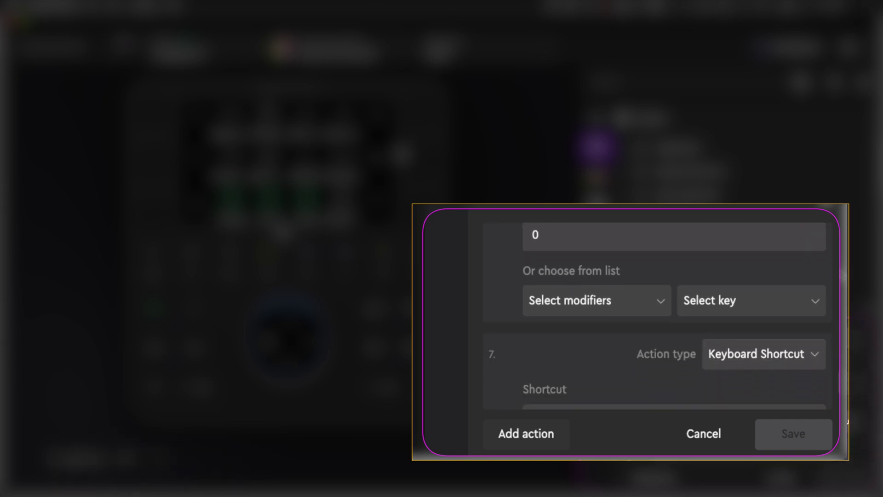
{"action": "scroll", "coordinate": [673, 331], "scroll_direction": "down", "scroll_amount": 1}
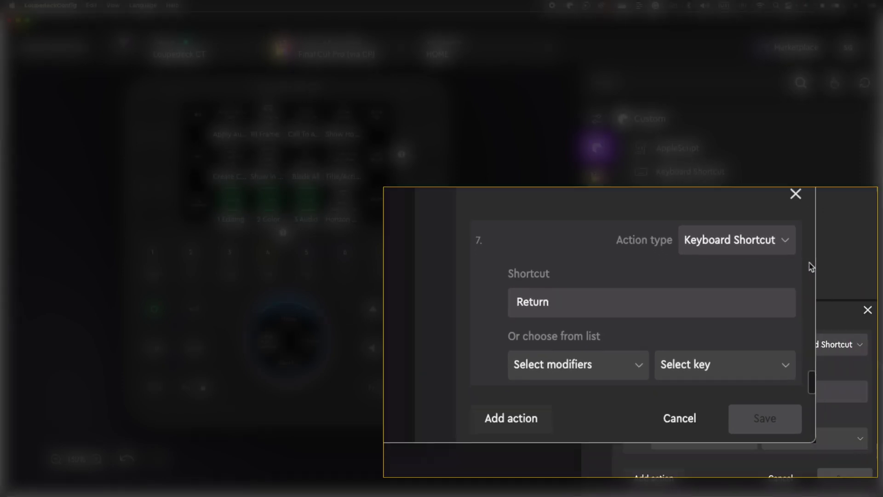
{"action": "scroll", "coordinate": [878, 364], "scroll_direction": "down", "scroll_amount": 1}
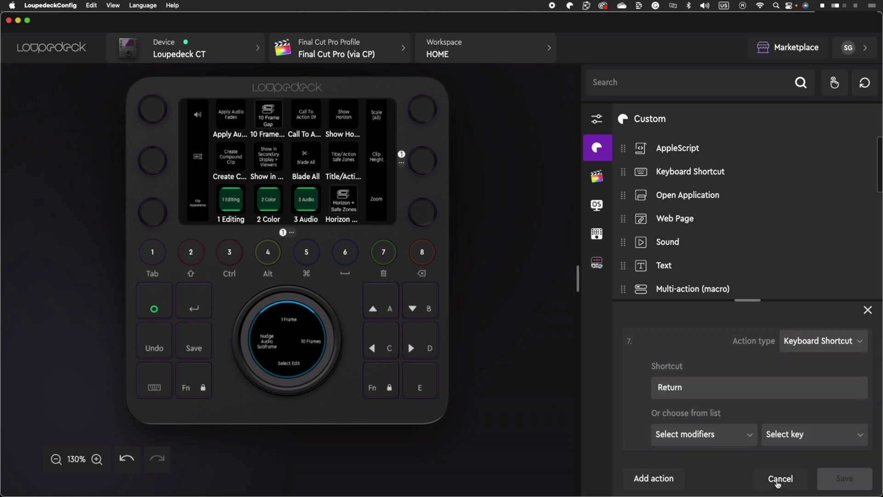
- Cancel the 10 Frame Gap editor without saving changes
{"action": "left_click", "coordinate": [777, 480]}
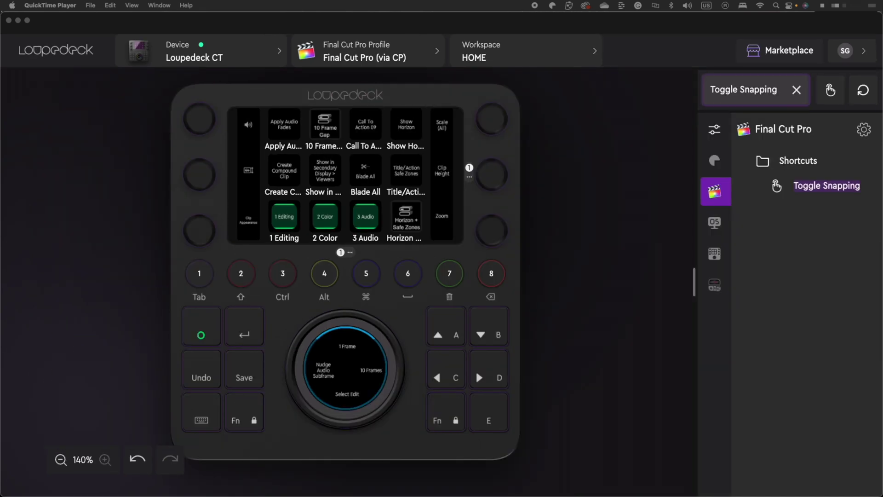
- Unassign Horizon + Safe Zones from its touchscreen key and place Toggle Snapping there
{"action": "left_click", "coordinate": [628, 410]}
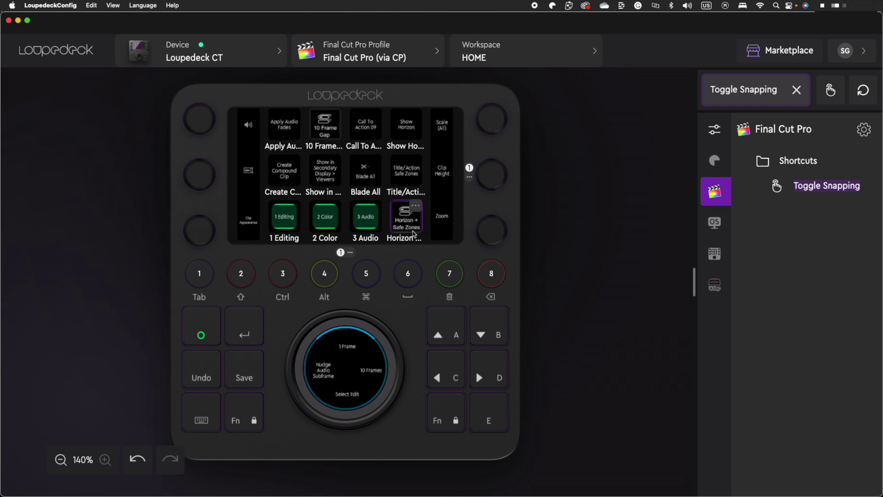
{"action": "left_click", "coordinate": [416, 205]}
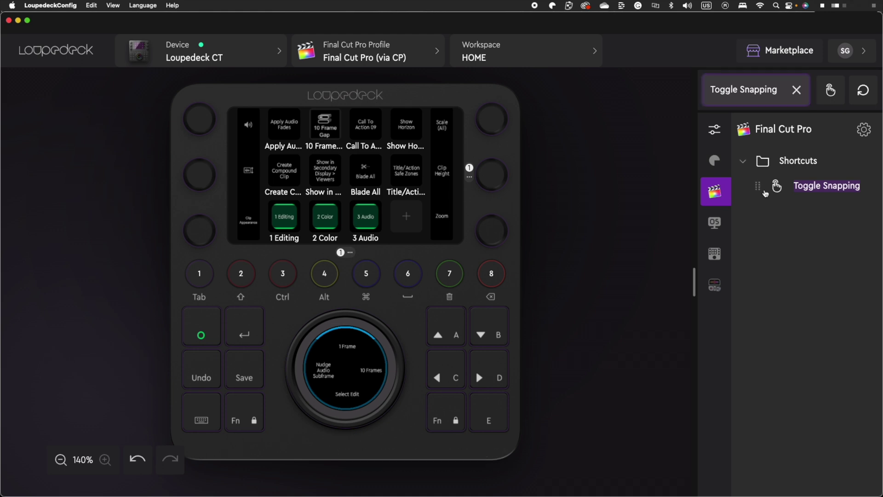
{"action": "left_click_drag", "start_coordinate": [759, 186], "coordinate": [401, 220]}
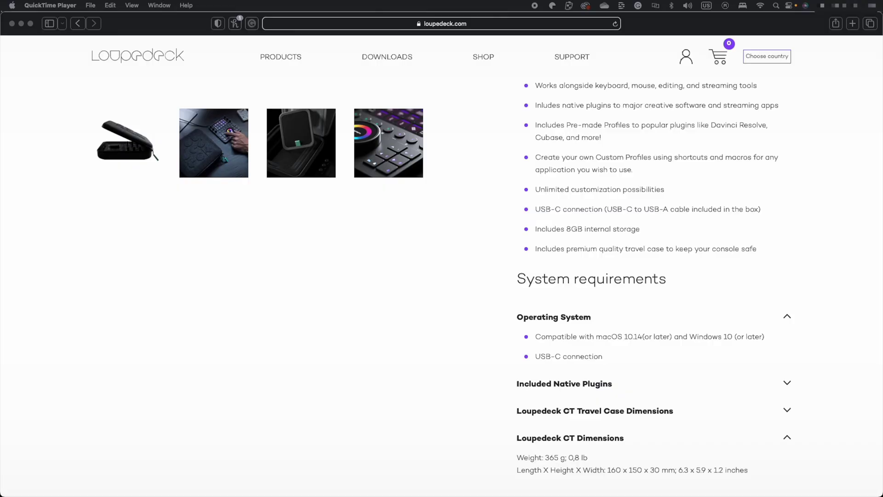
- Review the Loupedeck CT page down to the recommended accessories, then return to the product overview
{"action": "left_click", "coordinate": [309, 346]}
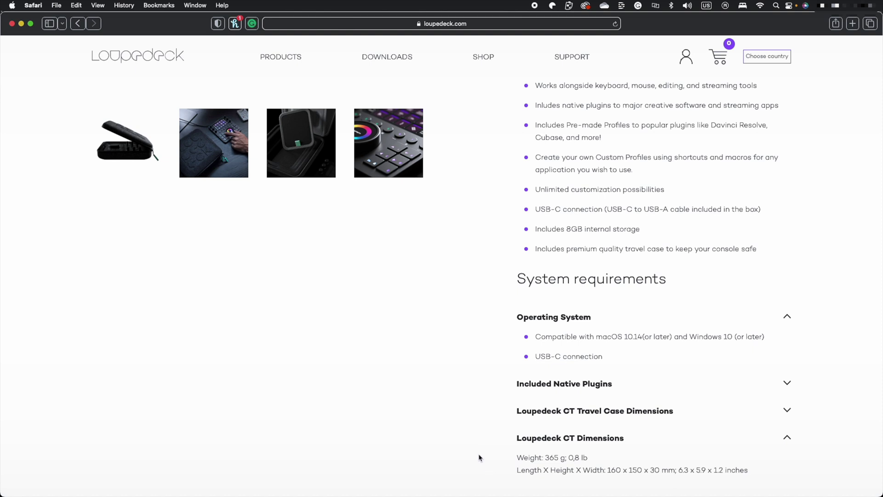
{"action": "scroll", "coordinate": [481, 459], "scroll_direction": "down", "scroll_amount": 5}
{"action": "scroll", "coordinate": [480, 459], "scroll_direction": "down", "scroll_amount": 5}
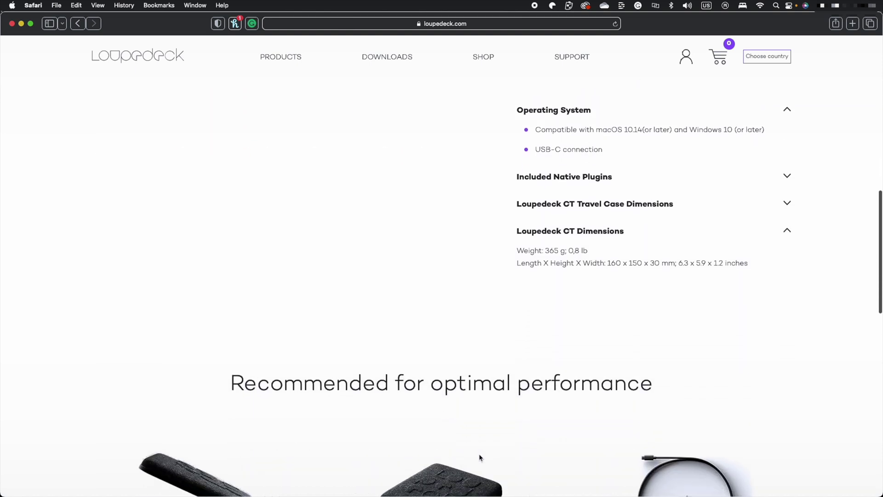
{"action": "scroll", "coordinate": [480, 457], "scroll_direction": "down", "scroll_amount": 4}
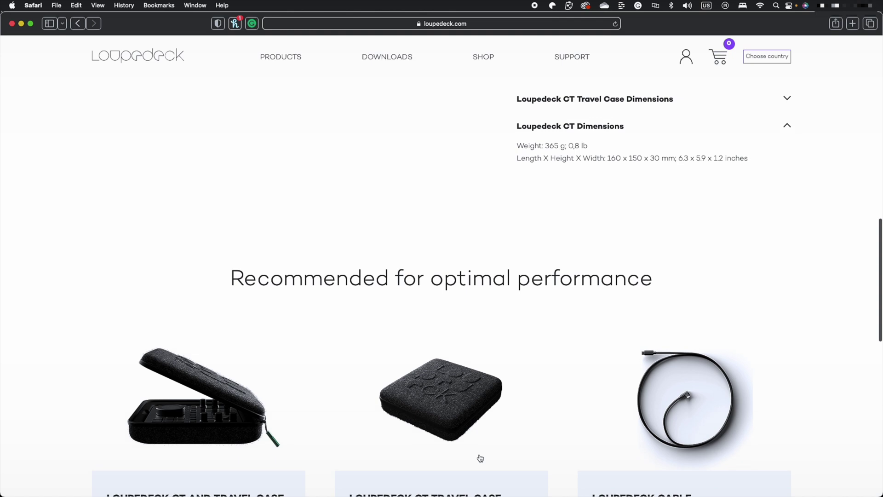
{"action": "scroll", "coordinate": [480, 457], "scroll_direction": "down", "scroll_amount": 4}
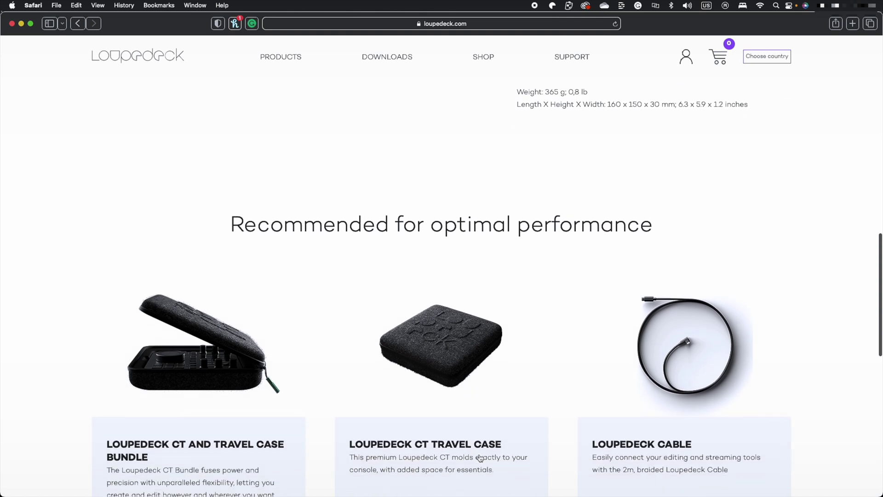
{"action": "scroll", "coordinate": [479, 455], "scroll_direction": "down", "scroll_amount": 4}
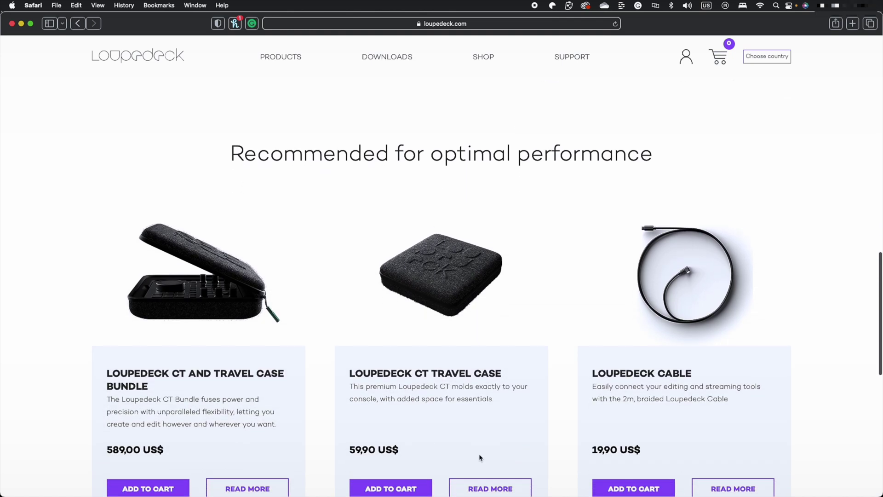
{"action": "scroll", "coordinate": [479, 453], "scroll_direction": "down", "scroll_amount": 1}
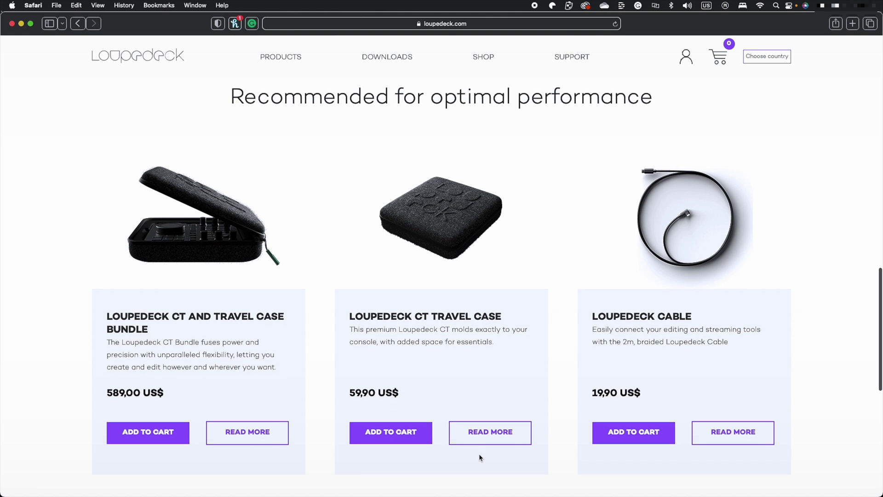
{"action": "scroll", "coordinate": [478, 453], "scroll_direction": "up", "scroll_amount": 13}
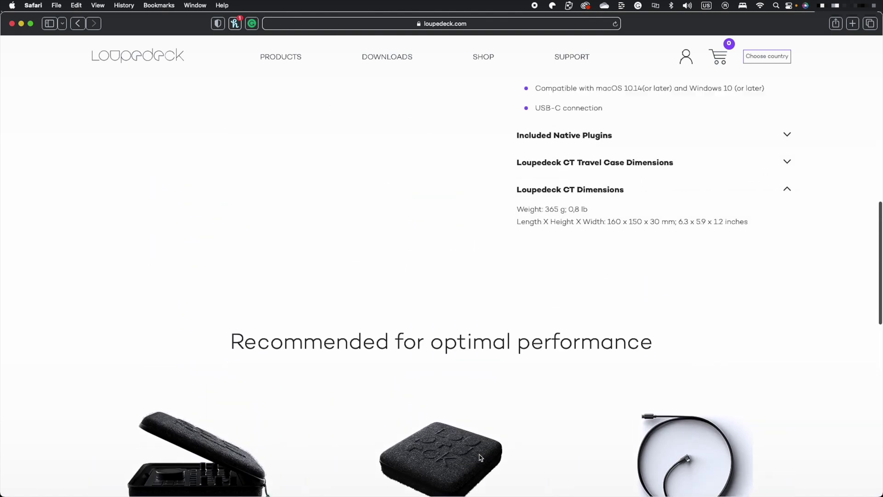
{"action": "scroll", "coordinate": [478, 453], "scroll_direction": "up", "scroll_amount": 20}
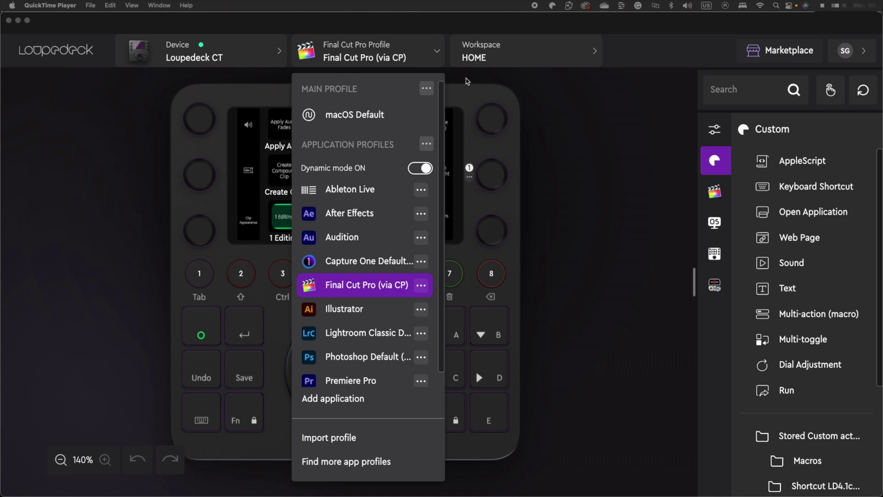
- Switch the Loupedeck profile from Final Cut Pro (via CP) to macOS Default
{"action": "left_click", "coordinate": [358, 117]}
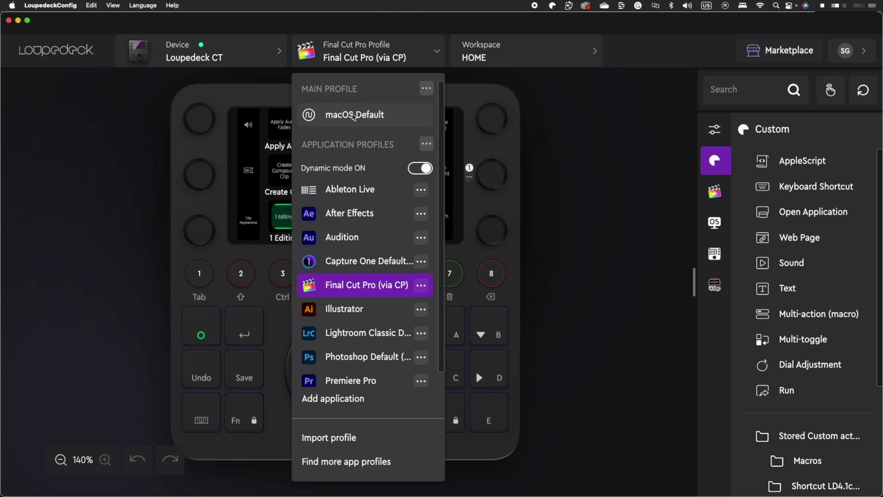
{"action": "left_click", "coordinate": [354, 115]}
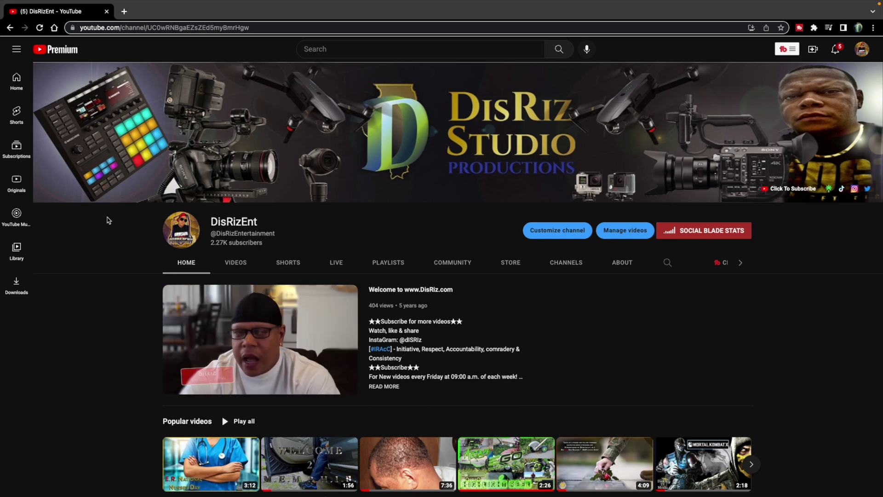
- Browse the YouTube channel past Popular videos to the short-film and military playlists
{"action": "scroll", "coordinate": [107, 220], "scroll_direction": "down", "scroll_amount": 3}
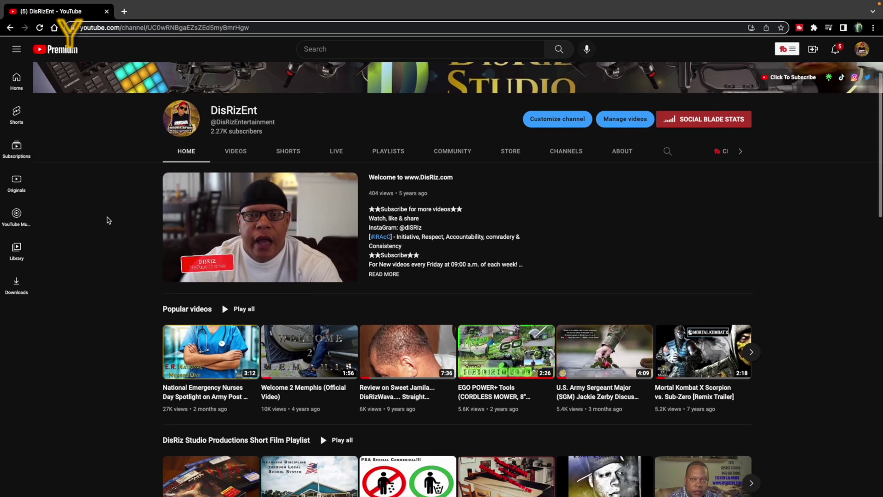
{"action": "scroll", "coordinate": [106, 220], "scroll_direction": "down", "scroll_amount": 2}
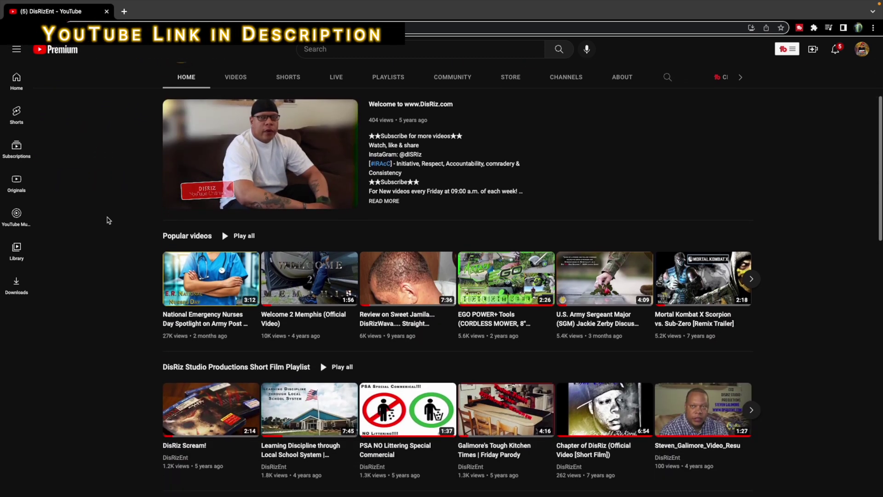
{"action": "scroll", "coordinate": [107, 220], "scroll_direction": "down", "scroll_amount": 2}
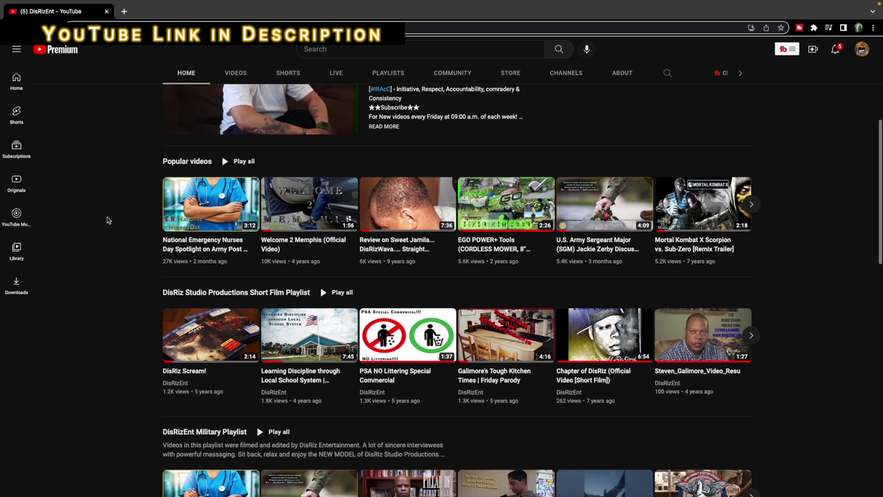
{"action": "scroll", "coordinate": [106, 220], "scroll_direction": "down", "scroll_amount": 3}
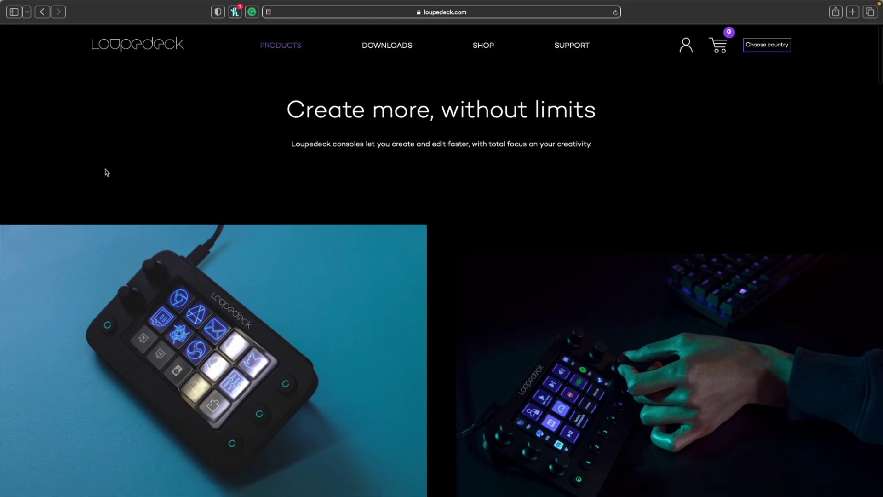
{"action": "scroll", "coordinate": [106, 172], "scroll_direction": "down", "scroll_amount": 3}
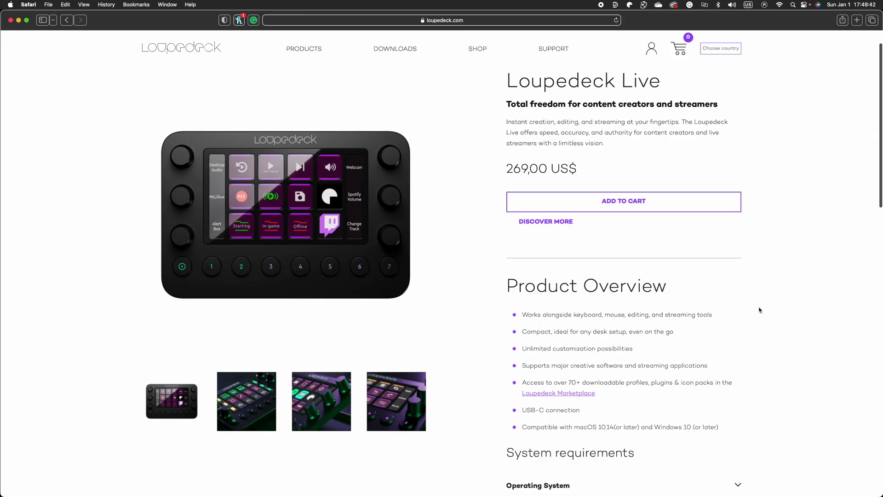
- View the second and fourth gallery photos of Loupedeck Live (269,00 US$)
{"action": "left_click", "coordinate": [241, 404]}
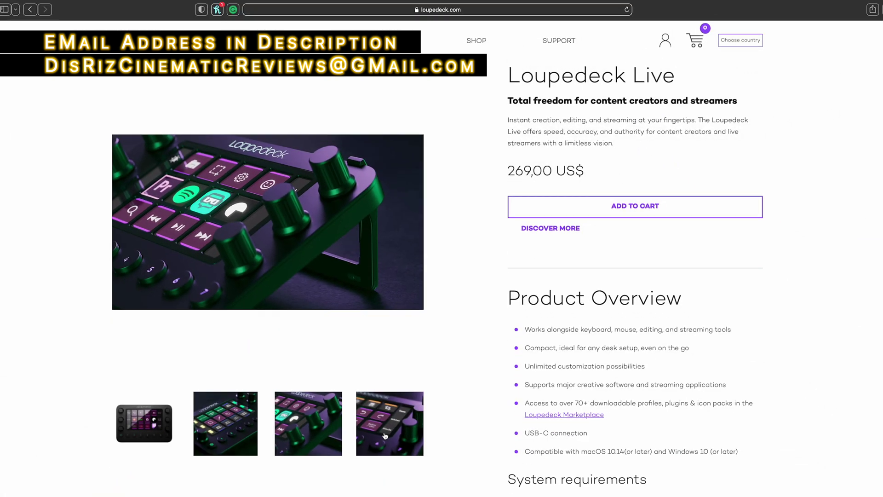
{"action": "left_click", "coordinate": [393, 413]}
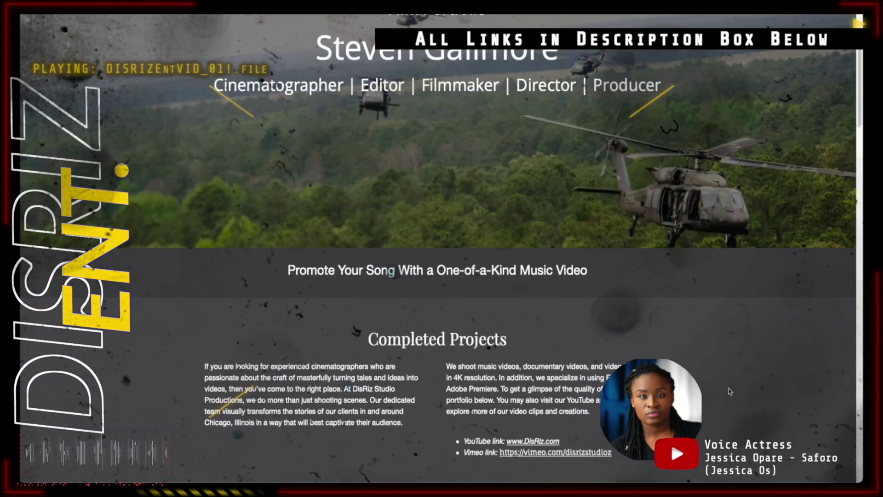
{"action": "scroll", "coordinate": [730, 392], "scroll_direction": "down", "scroll_amount": 10}
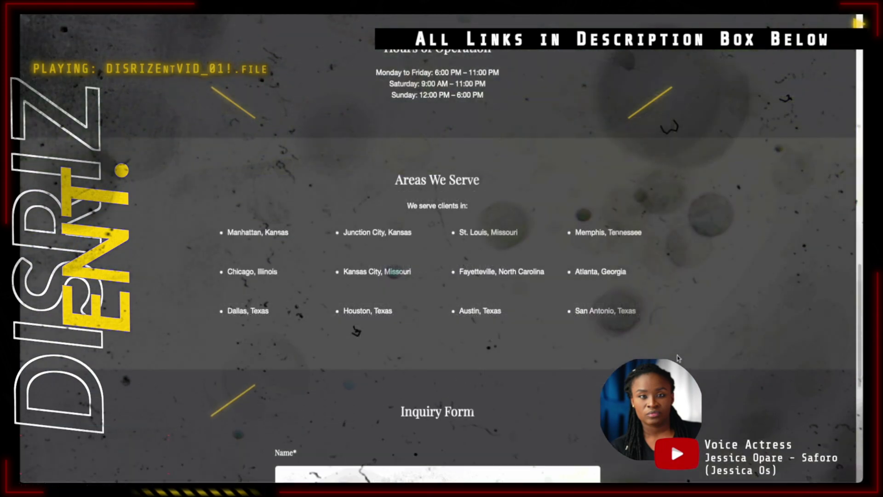
{"action": "scroll", "coordinate": [677, 358], "scroll_direction": "down", "scroll_amount": 4}
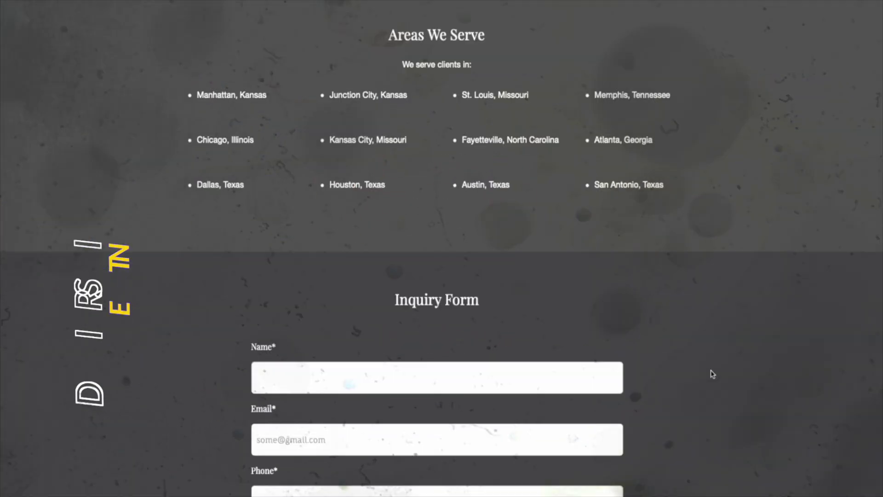